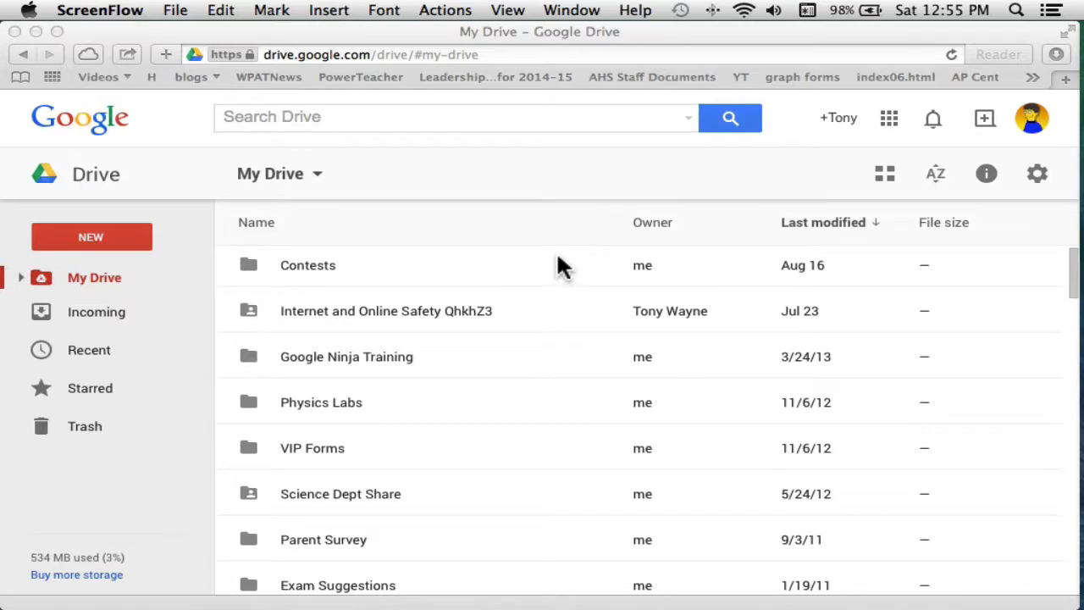
{"action": "left_click", "coordinate": [427, 34]}
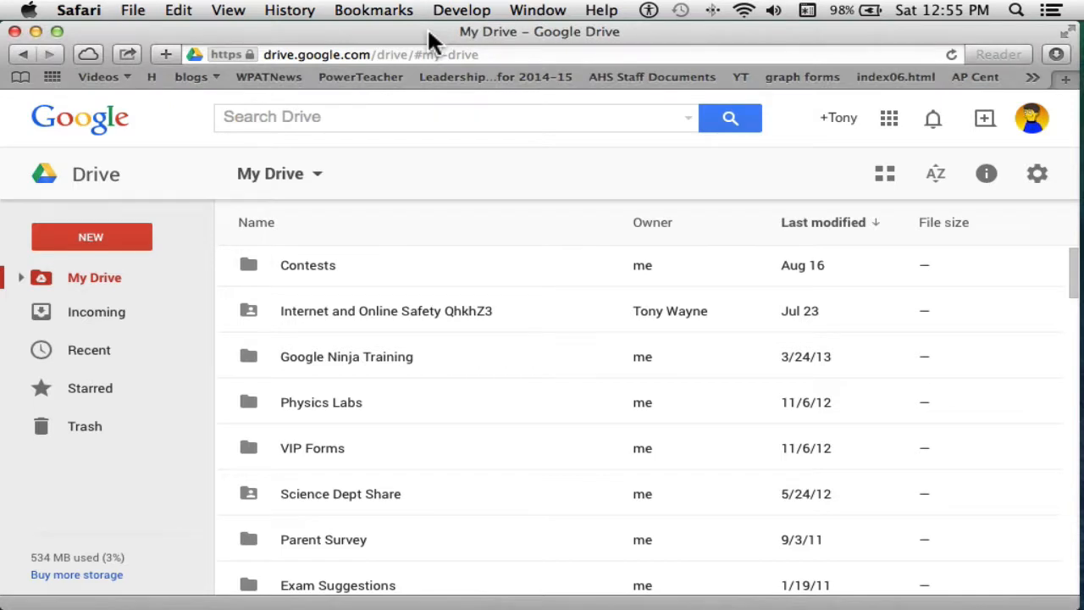
{"action": "key", "text": "super+t"}
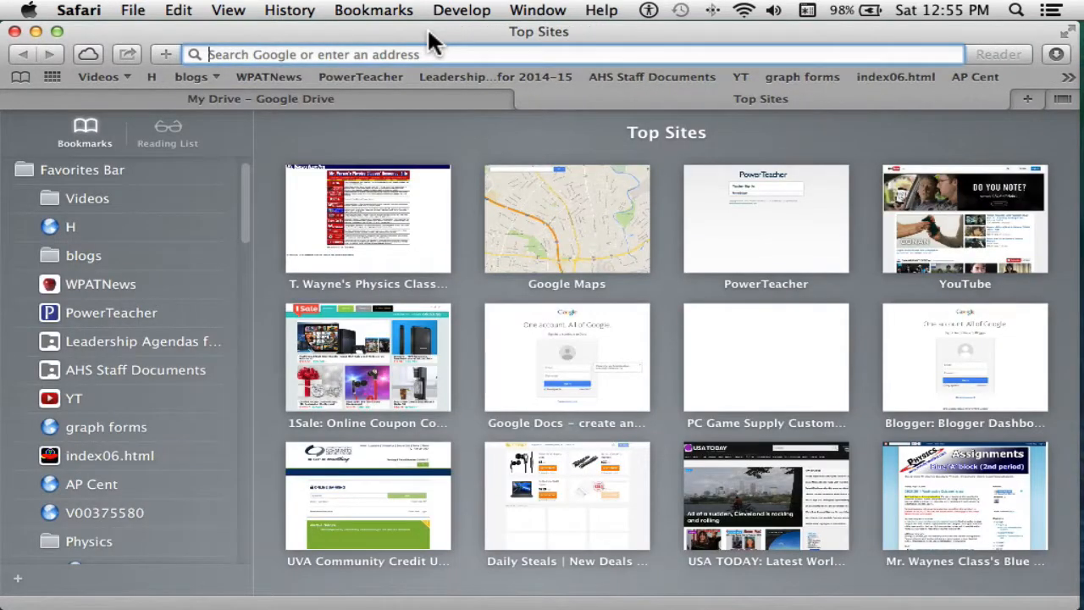
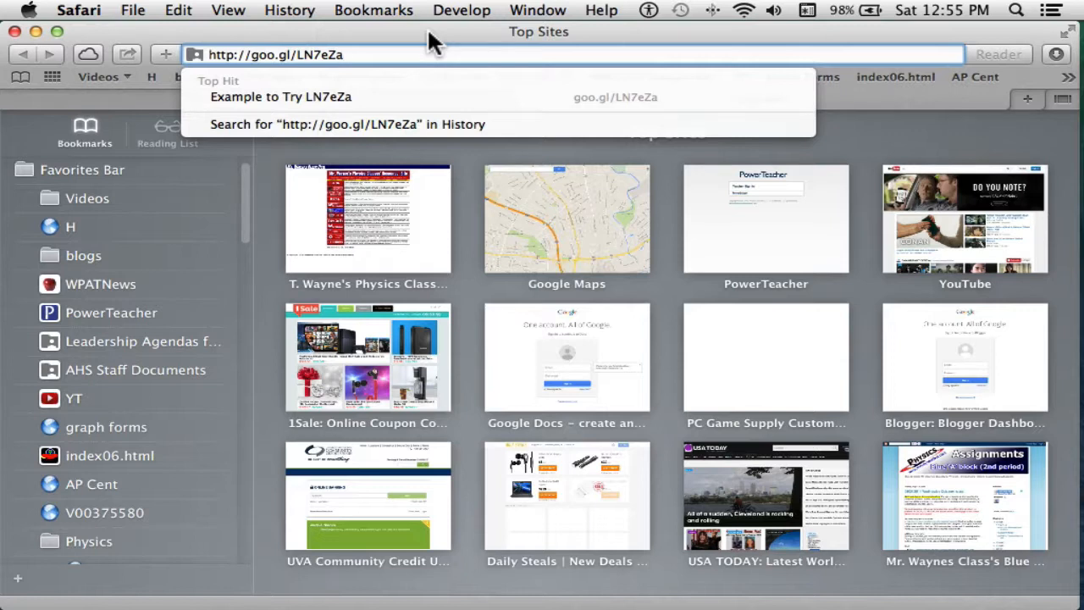
{"action": "key", "text": "Return"}
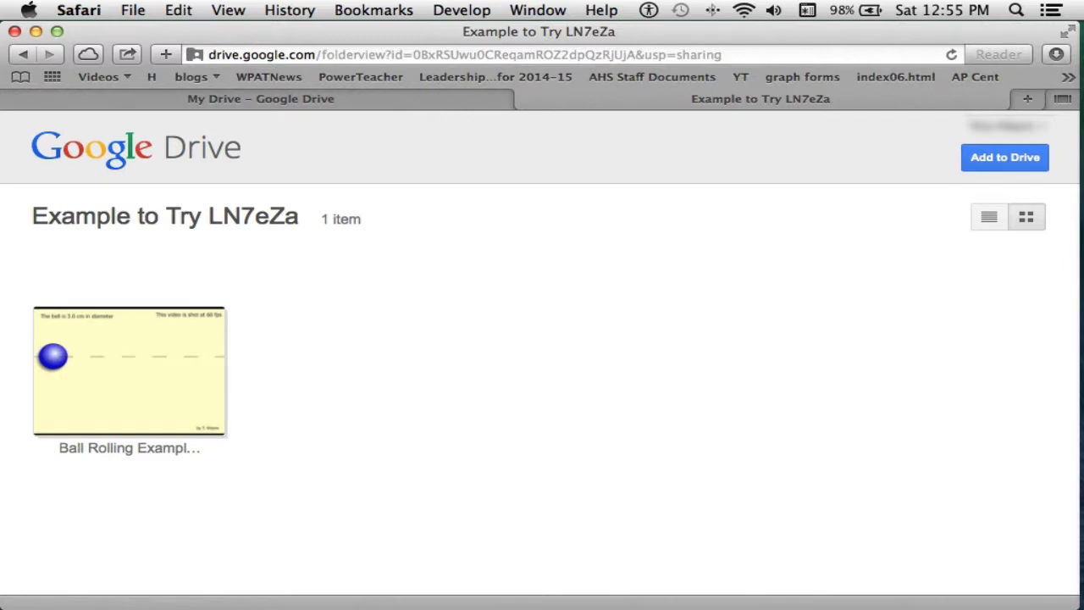
Step: Try the list and grid views of the shared folder, and add the folder to My Drive
{"action": "left_click", "coordinate": [985, 220]}
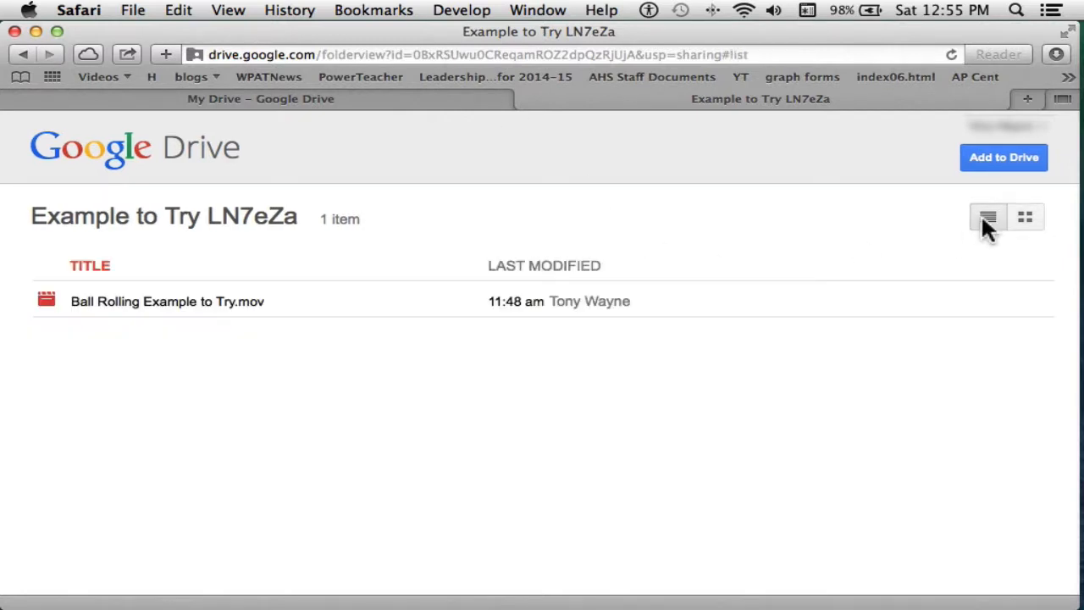
{"action": "left_click", "coordinate": [1025, 216]}
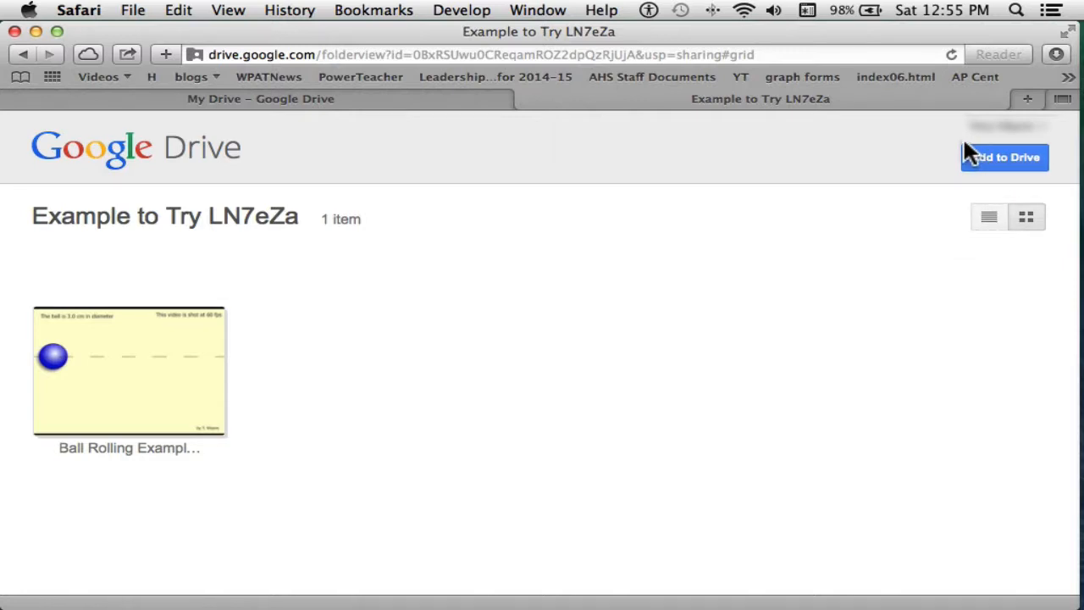
{"action": "left_click", "coordinate": [1008, 160]}
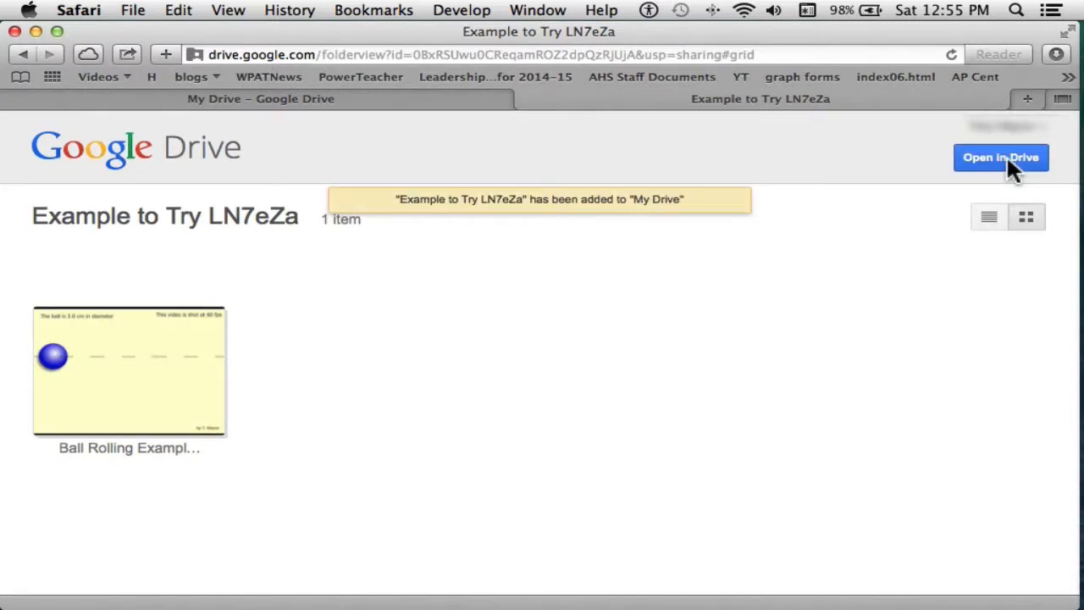
Step: Return to My Drive and open the "Example to Try LN7eZa" folder
{"action": "left_click", "coordinate": [449, 102]}
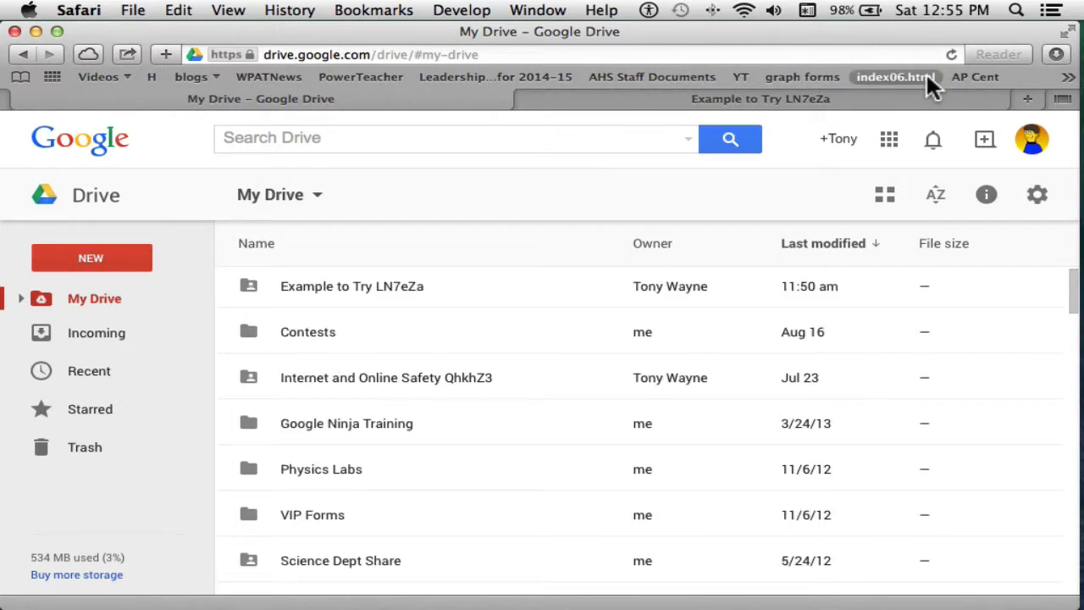
{"action": "left_click", "coordinate": [388, 282]}
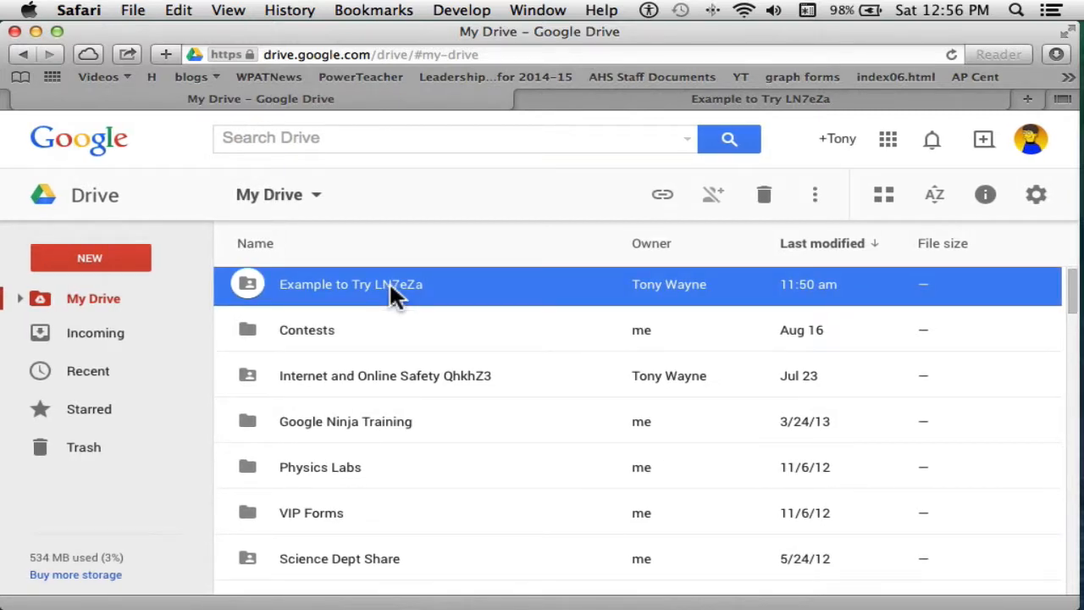
{"action": "double_click", "coordinate": [389, 282]}
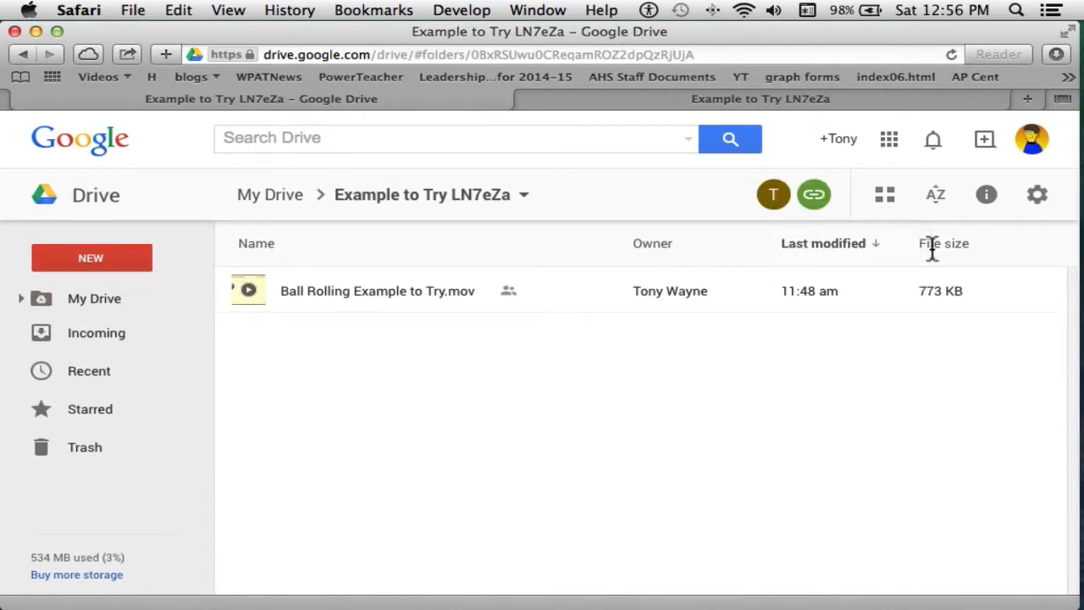
Step: Download the video "Ball Rolling Example to Try.mov" from the folder
{"action": "left_click", "coordinate": [512, 296]}
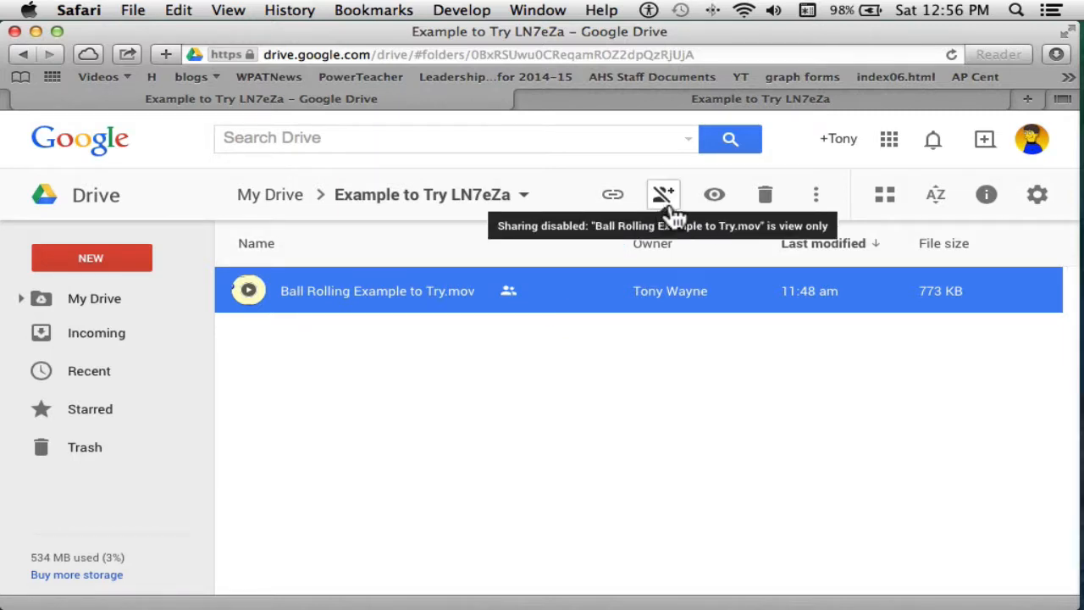
{"action": "left_click", "coordinate": [816, 200]}
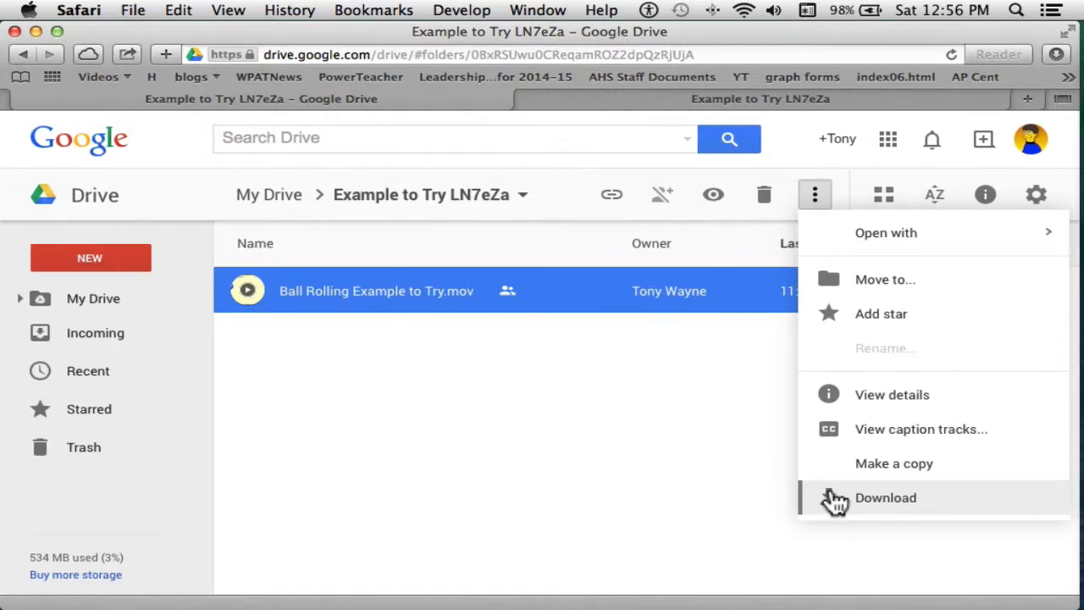
{"action": "left_click", "coordinate": [882, 498]}
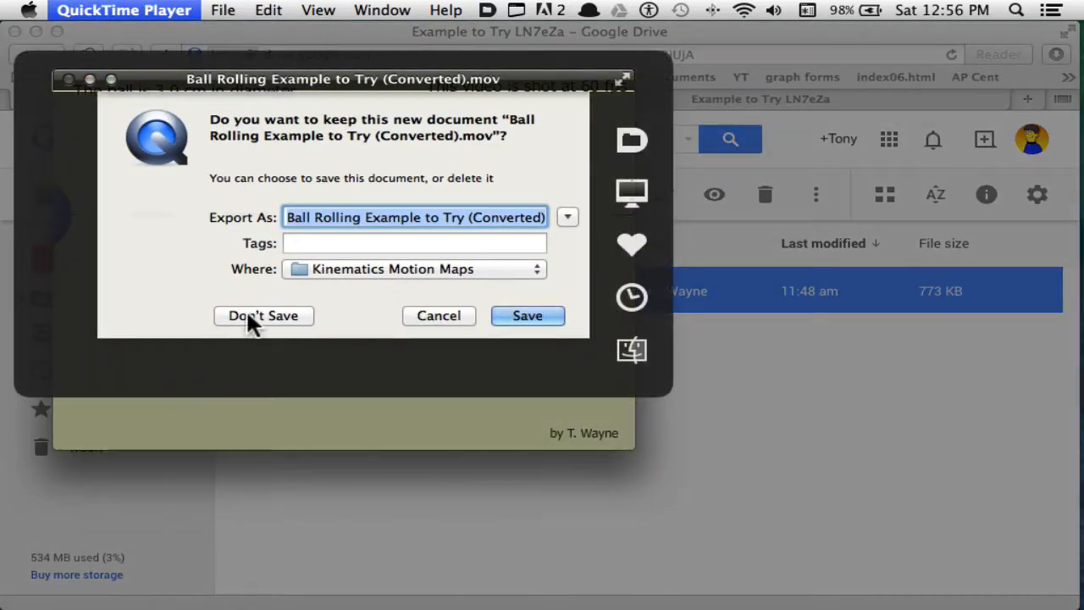
Step: Discard the converted ball rolling movie in QuickTime Player without saving, and switch to Logger Pro
{"action": "left_click", "coordinate": [251, 315]}
{"action": "key", "text": "super+Tab"}
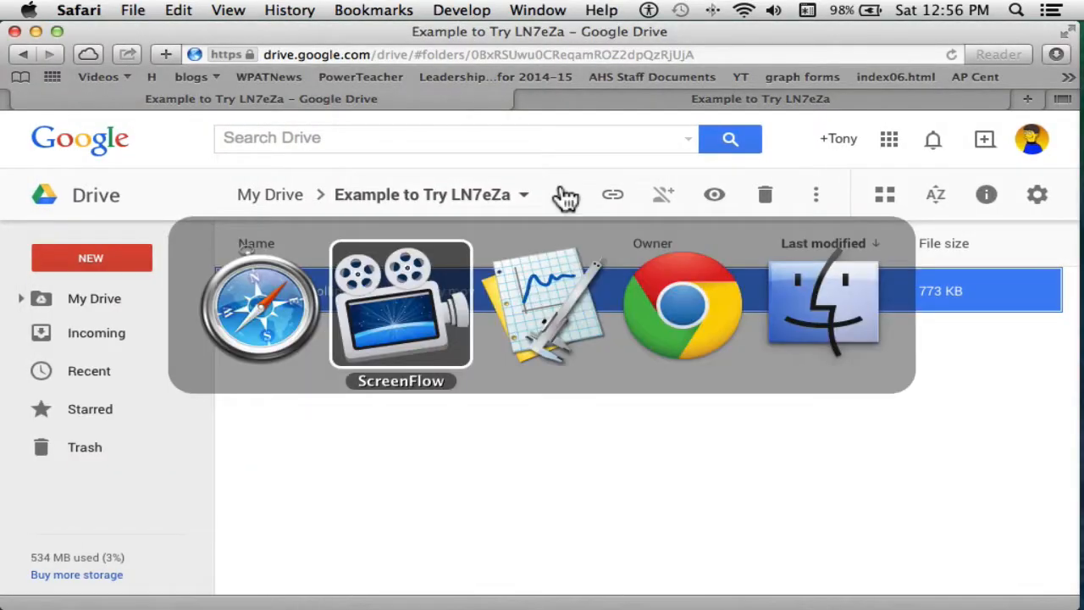
{"action": "key", "text": "super+Tab"}
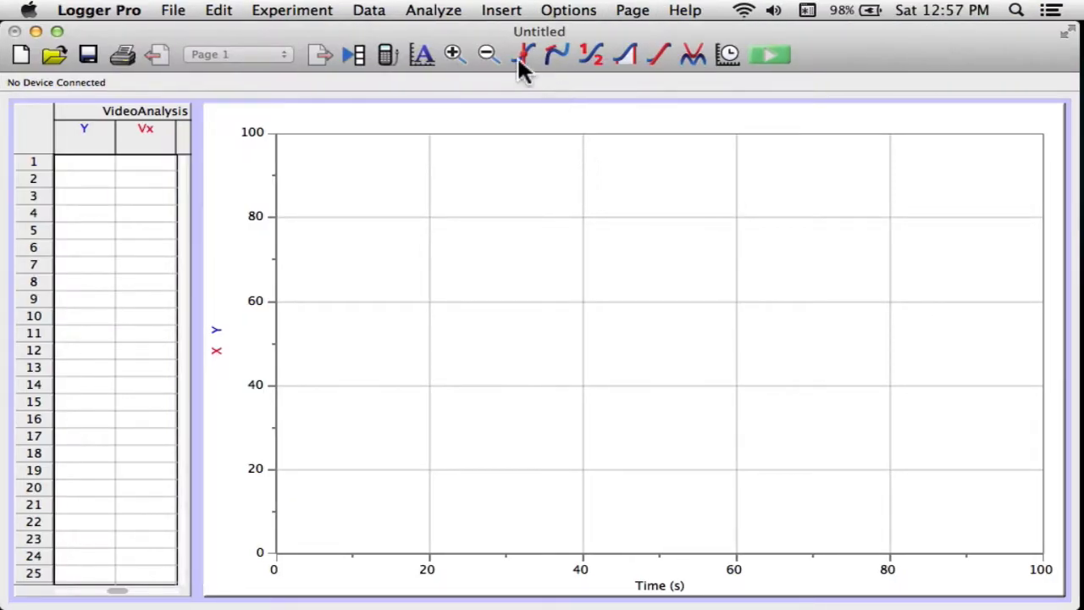
Step: Insert the movie "Ball Rolling Example to Try.mov" from the Logger Pro Videos folder
{"action": "left_click", "coordinate": [502, 12]}
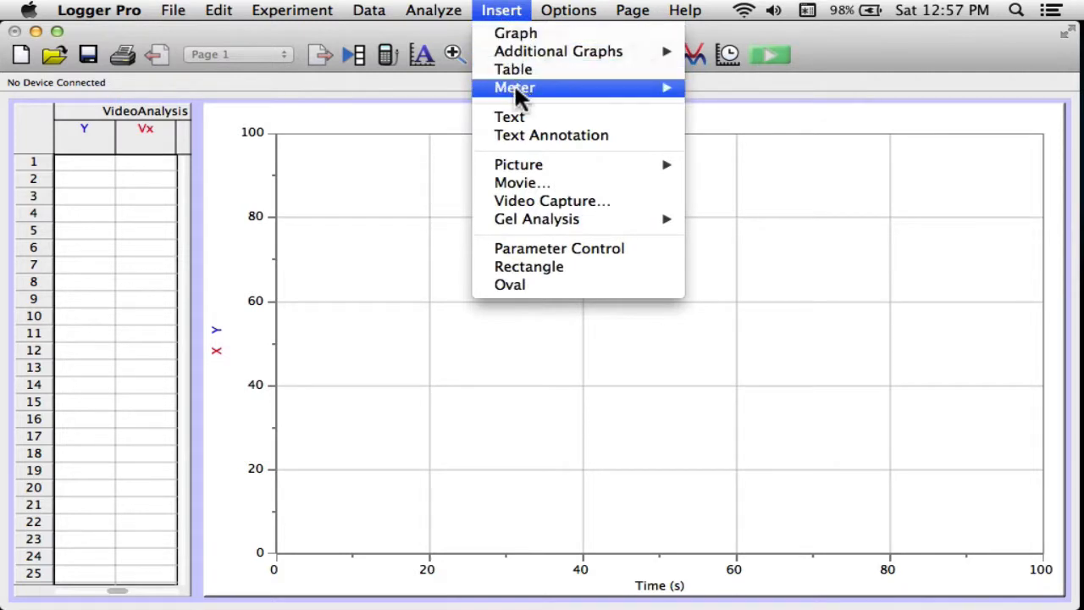
{"action": "left_click", "coordinate": [532, 181]}
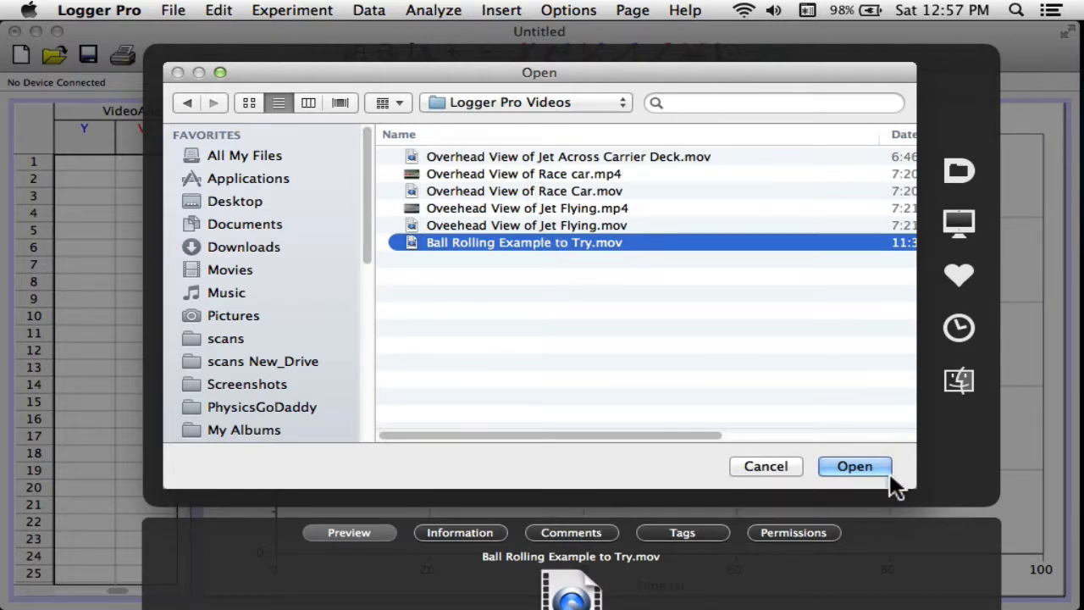
{"action": "left_click", "coordinate": [859, 464]}
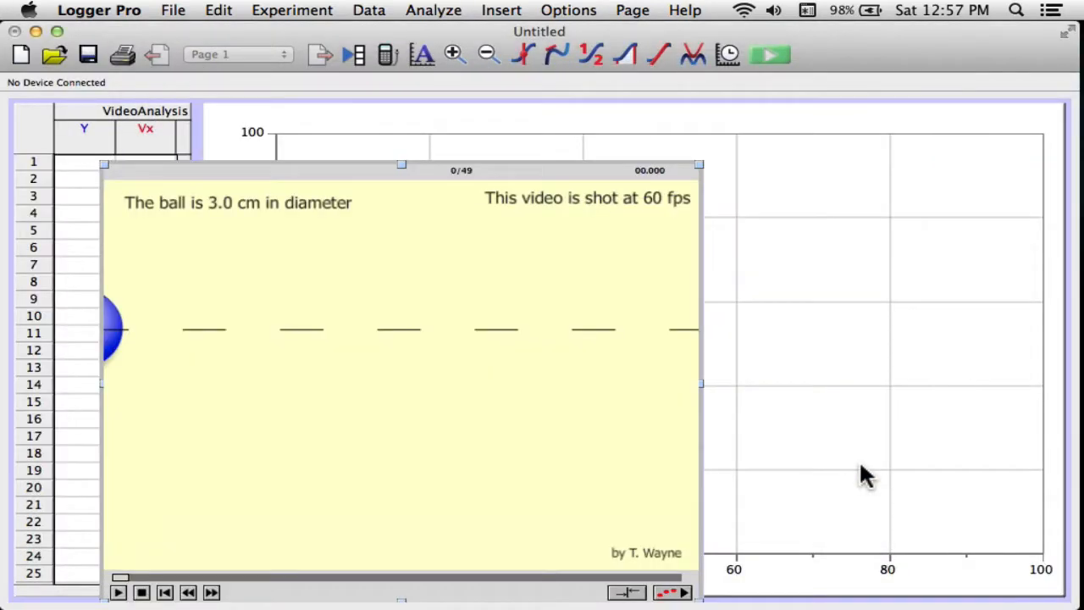
Step: Move the movie up beside the data table and enlarge it to cover most of the graph
{"action": "left_click_drag", "start_coordinate": [528, 180], "coordinate": [621, 126]}
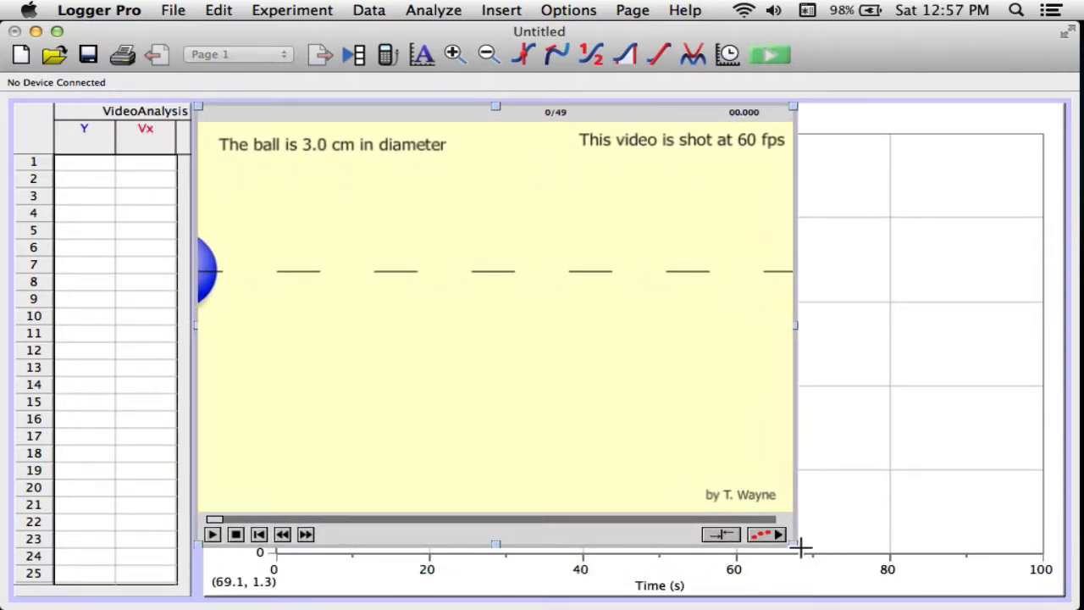
{"action": "left_click_drag", "start_coordinate": [799, 548], "coordinate": [929, 593]}
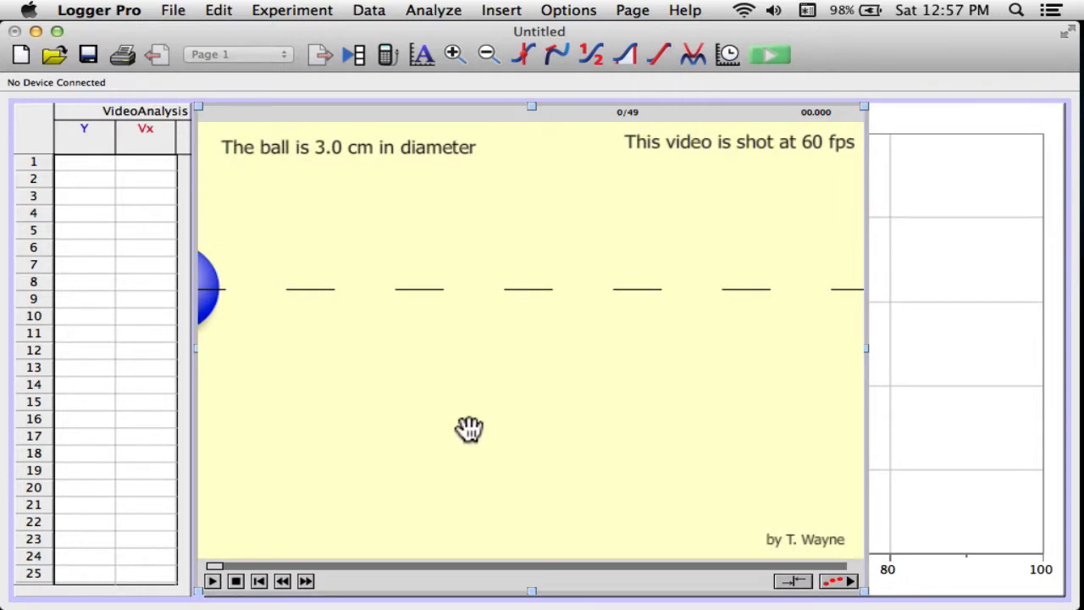
{"action": "left_click_drag", "start_coordinate": [371, 115], "coordinate": [381, 111]}
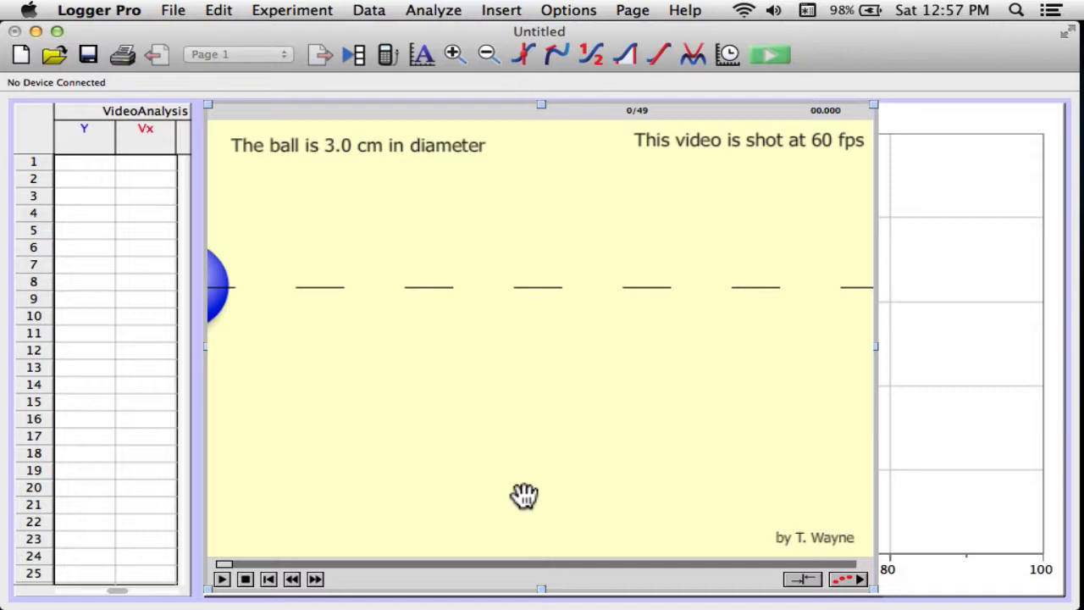
Step: Advance the movie to frame 7, where the whole ball is in the picture
{"action": "scroll", "coordinate": [400, 562], "scroll_direction": "down", "scroll_amount": 5}
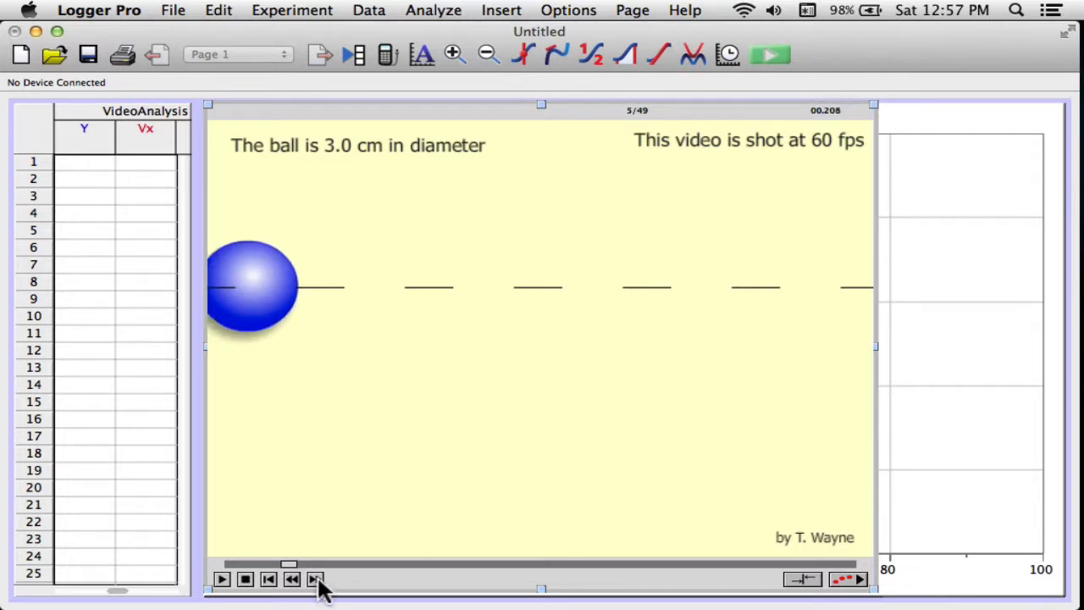
{"action": "left_click", "coordinate": [315, 580]}
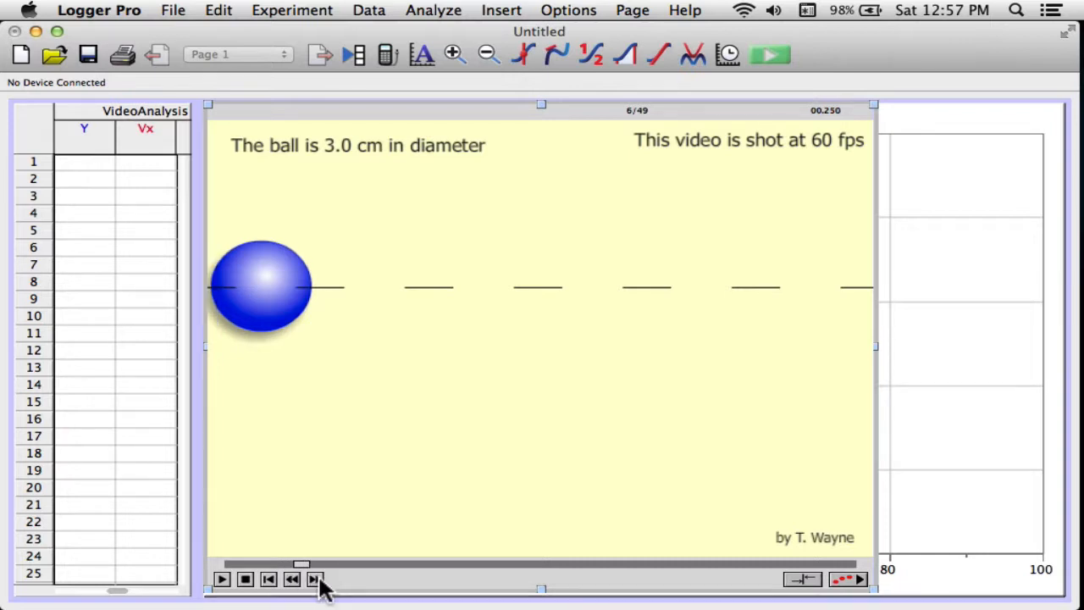
{"action": "left_click", "coordinate": [316, 579]}
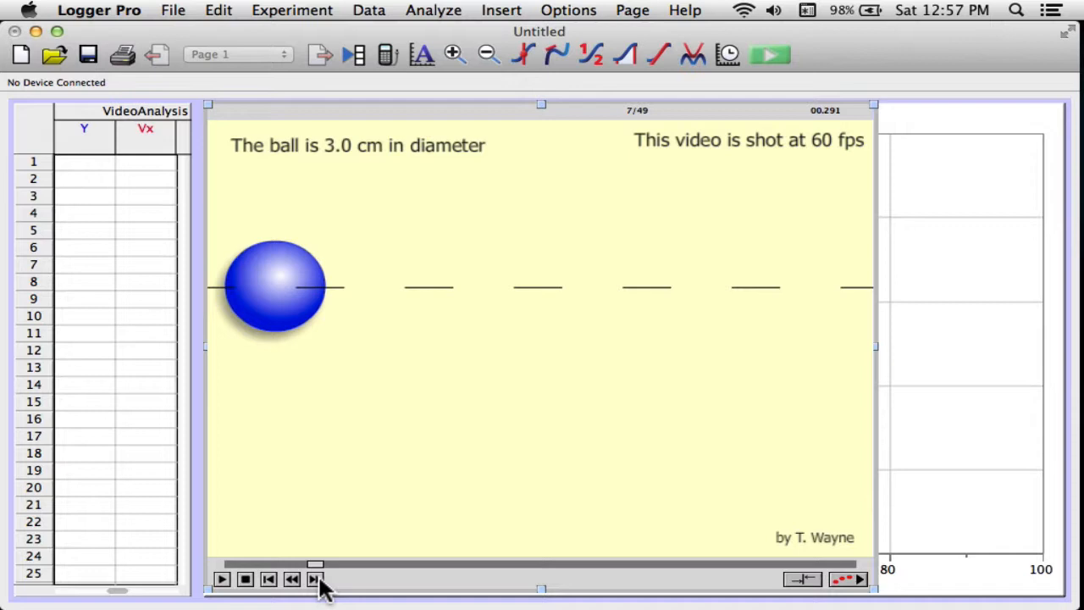
Step: Enable video analysis and set the movie scale across the ball's horizontal diameter to 0.03 m
{"action": "left_click", "coordinate": [850, 582]}
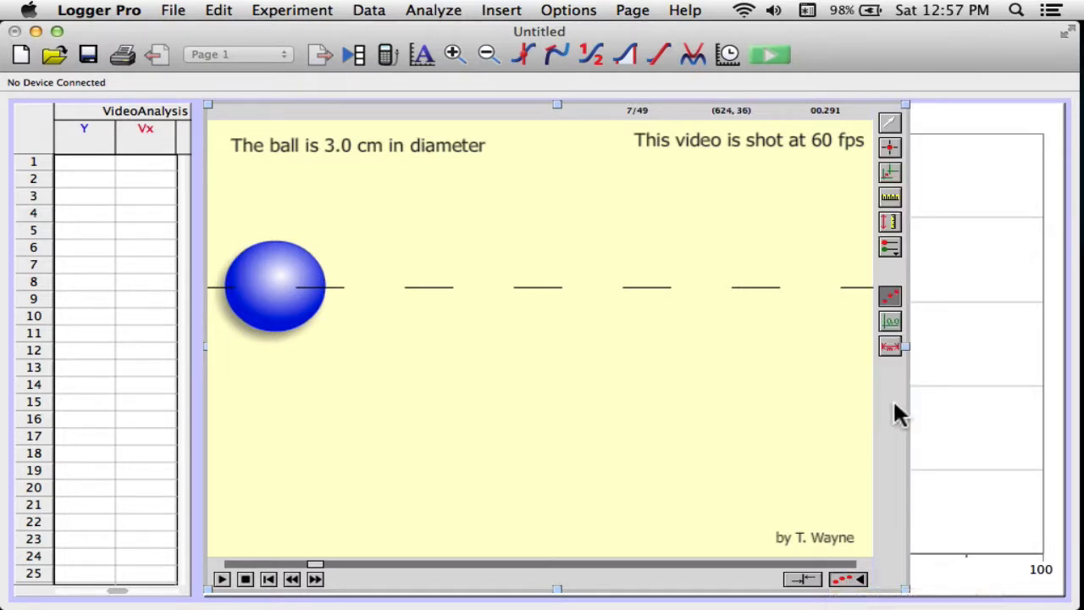
{"action": "left_click", "coordinate": [891, 194]}
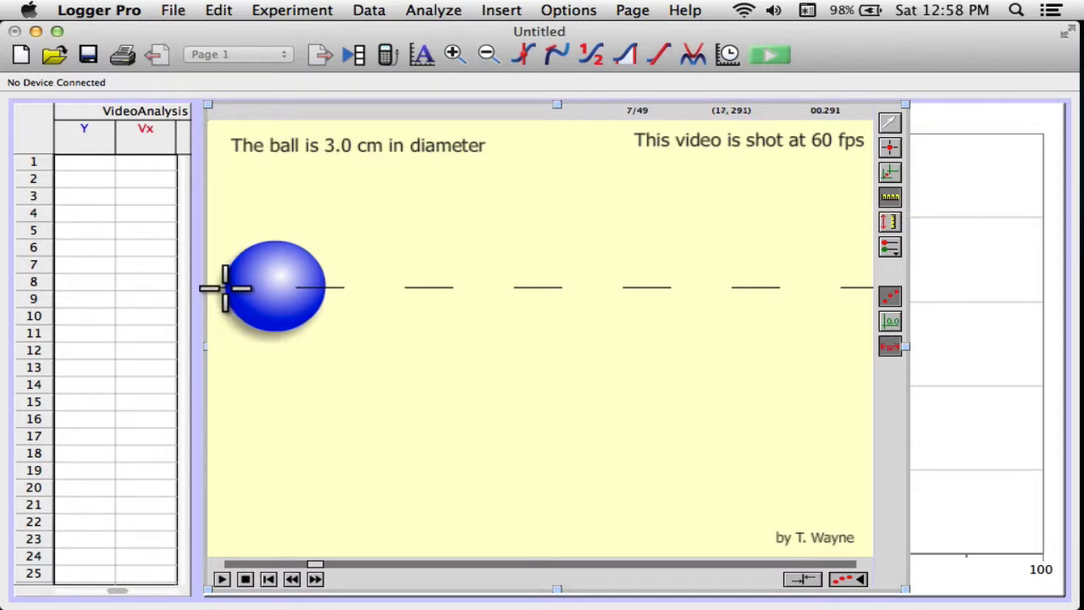
{"action": "left_click_drag", "start_coordinate": [225, 288], "coordinate": [325, 288]}
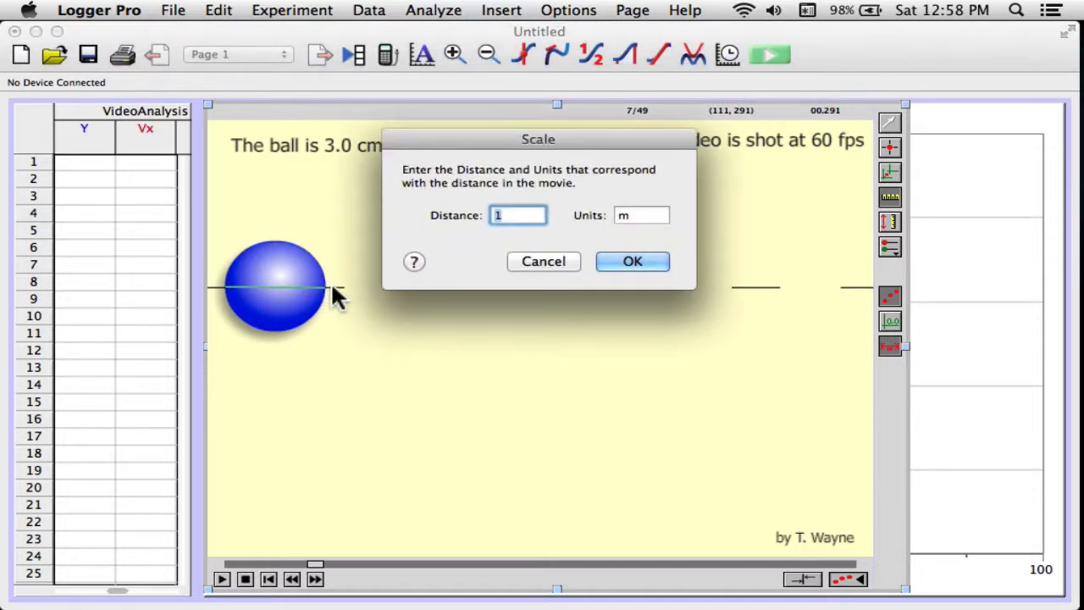
{"action": "type", "text": "0.03"}
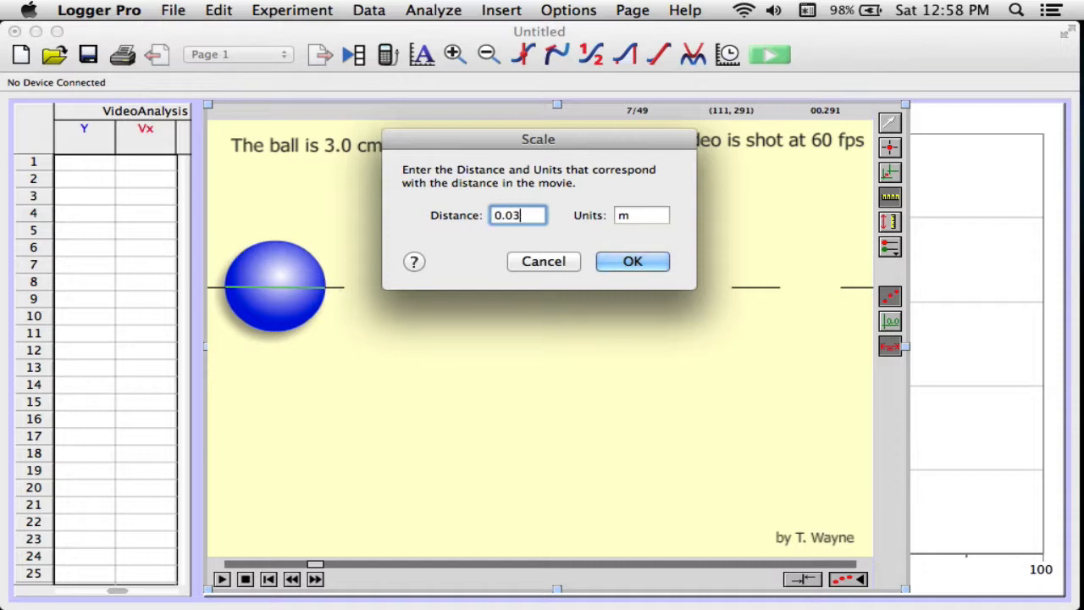
{"action": "left_click", "coordinate": [636, 262]}
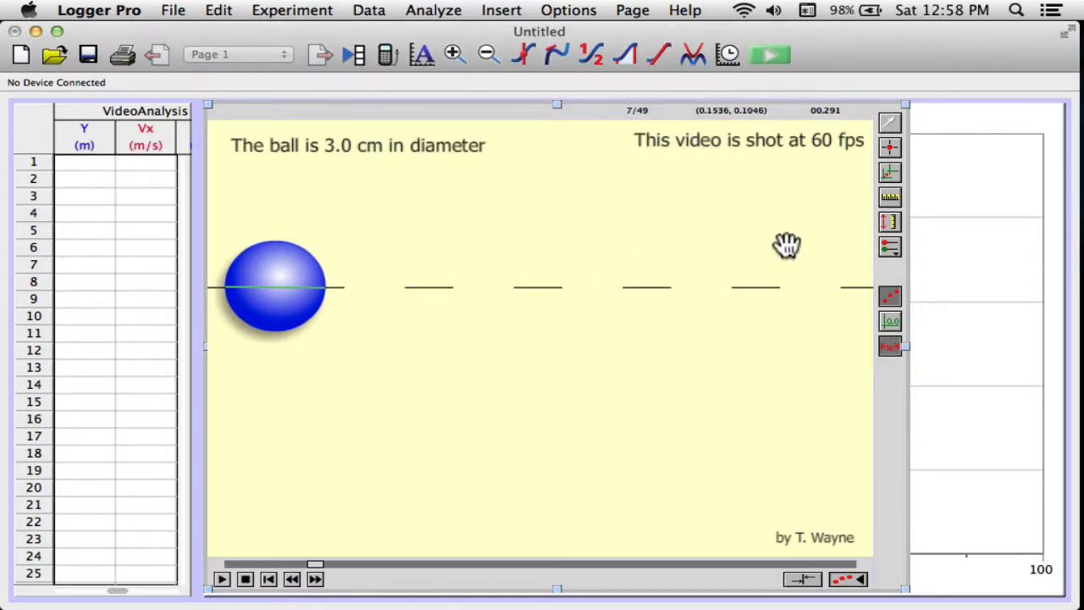
Step: Place the coordinate origin at the ball's leading edge on the dashed line, and return the movie to frame 7 after checking neighbouring frames
{"action": "left_click", "coordinate": [889, 172]}
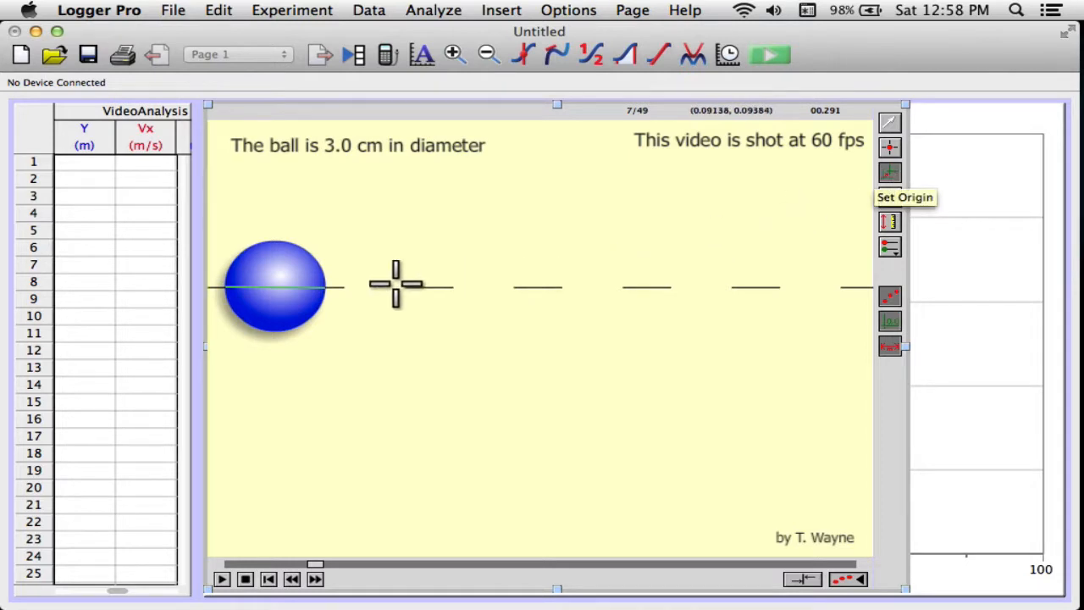
{"action": "left_click", "coordinate": [325, 288]}
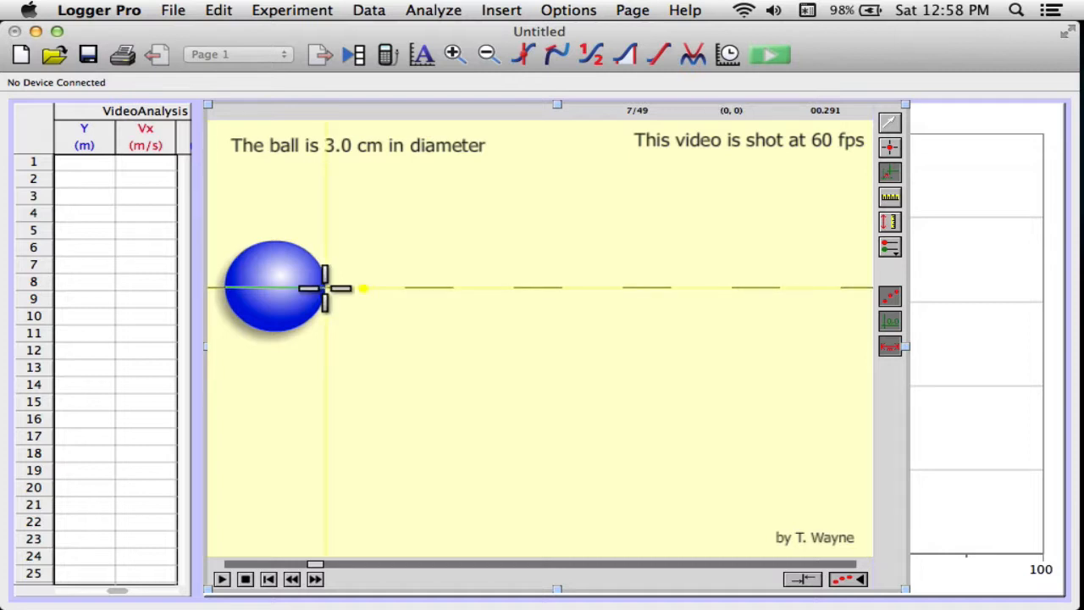
{"action": "key", "text": "Left"}
{"action": "key", "text": "Left"}
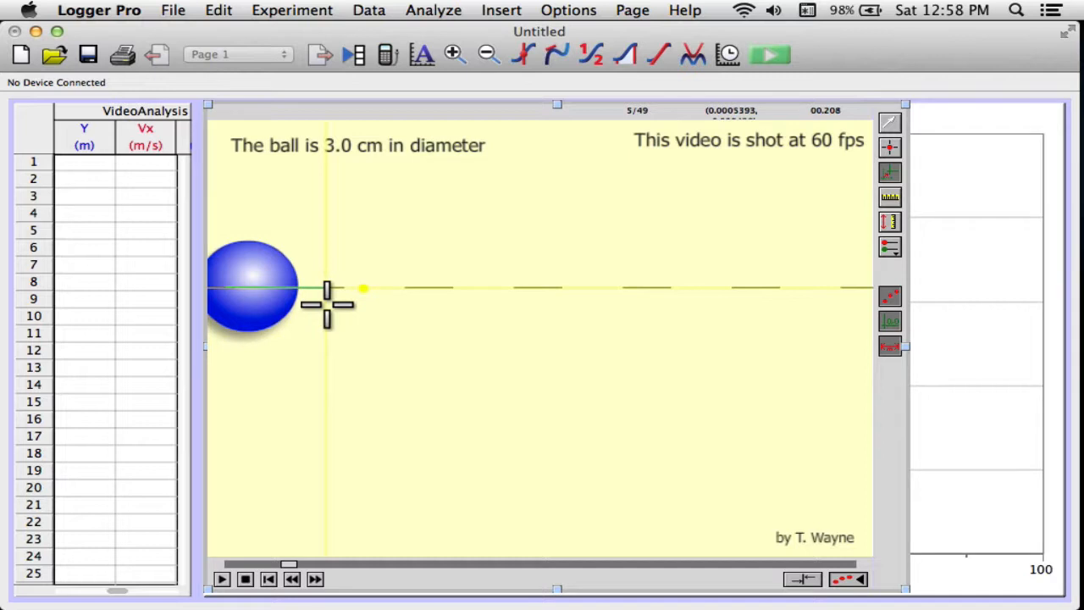
{"action": "key", "text": "Right"}
{"action": "key", "text": "Right"}
{"action": "key", "text": "Right"}
{"action": "key", "text": "Right"}
{"action": "key", "text": "Right"}
{"action": "key", "text": "Right"}
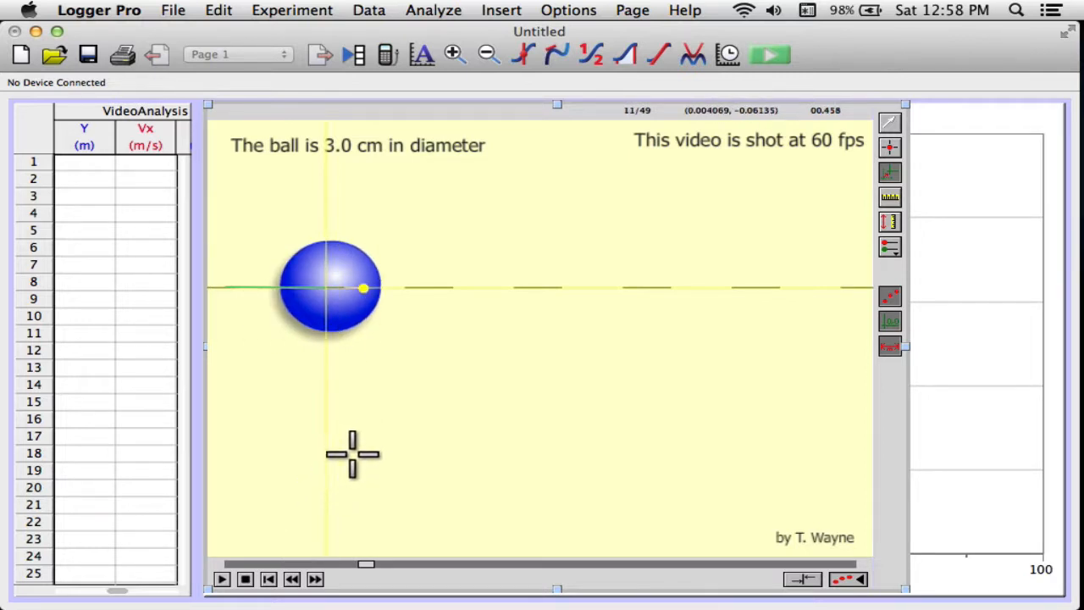
{"action": "left_click_drag", "start_coordinate": [363, 571], "coordinate": [333, 576]}
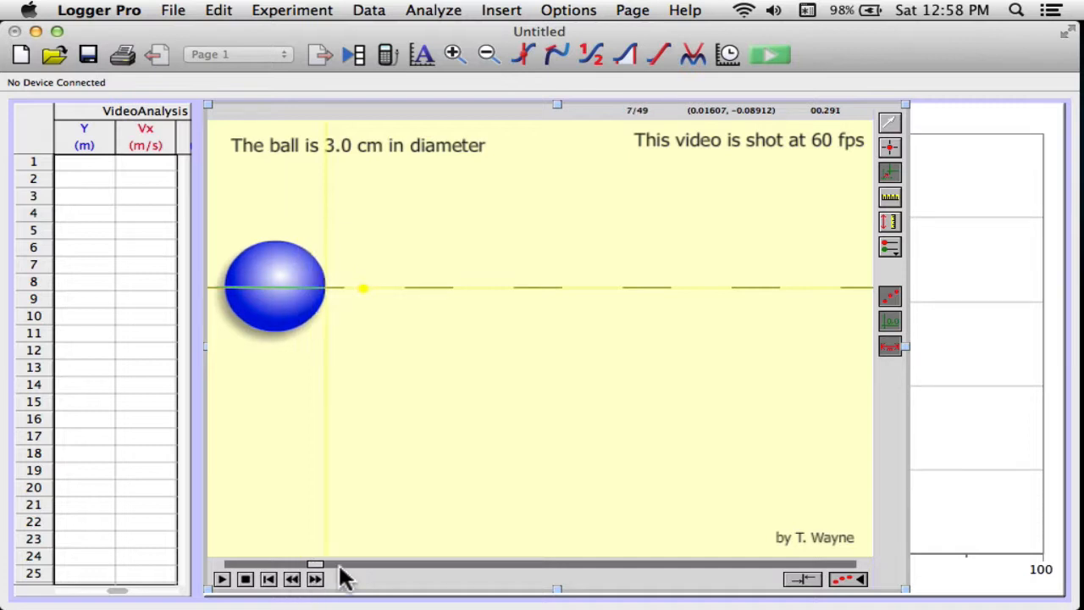
Step: Use Add Point to mark the ball's leading edge on the dashed line in each frame from 7 through 46
{"action": "left_click", "coordinate": [888, 142]}
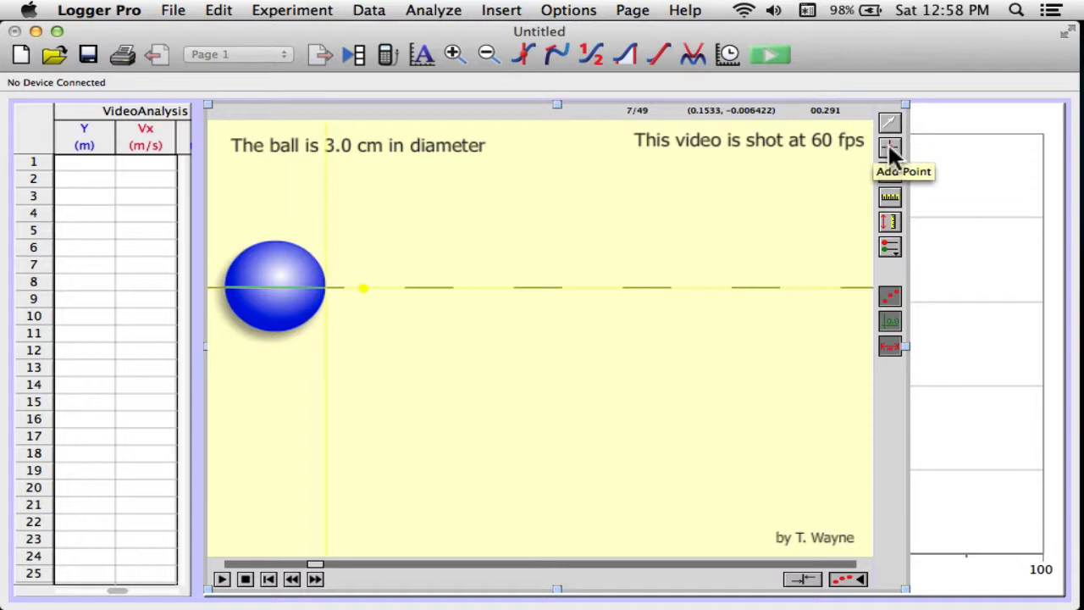
{"action": "left_click", "coordinate": [323, 288]}
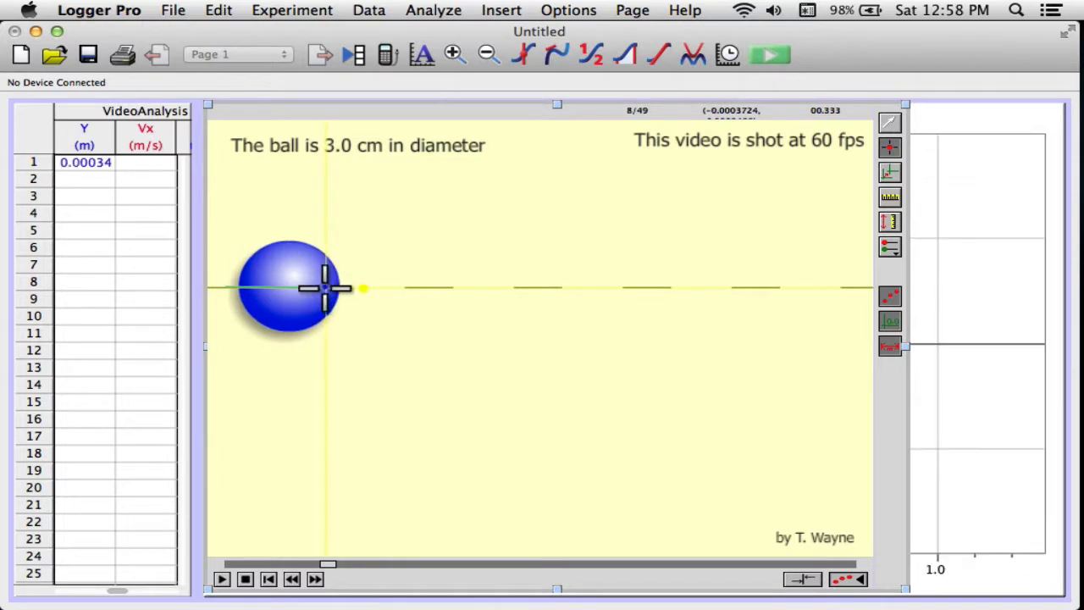
{"action": "left_click", "coordinate": [351, 288]}
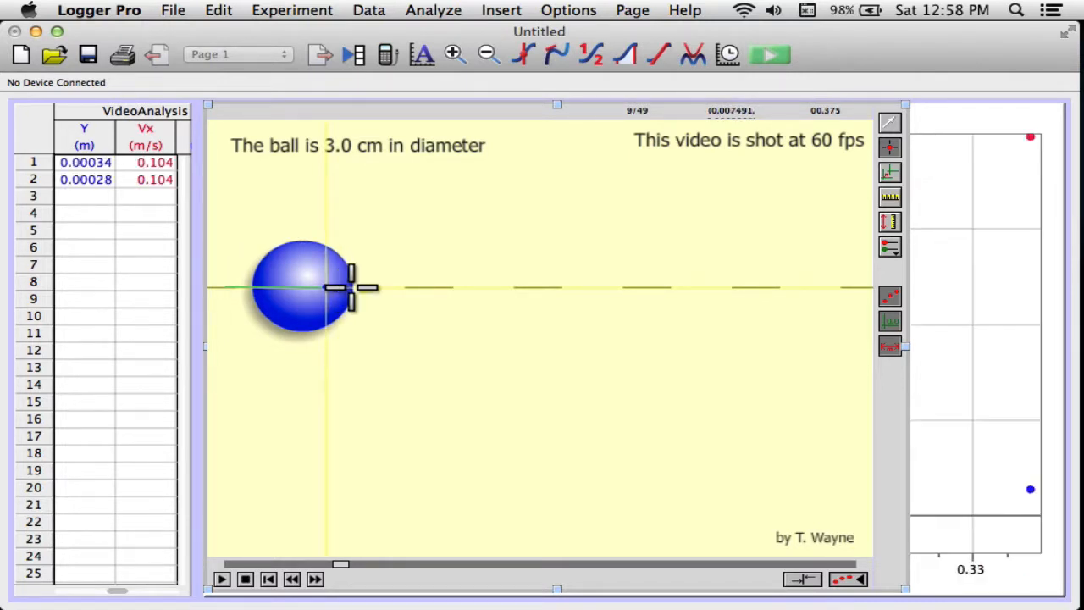
{"action": "left_click", "coordinate": [356, 288]}
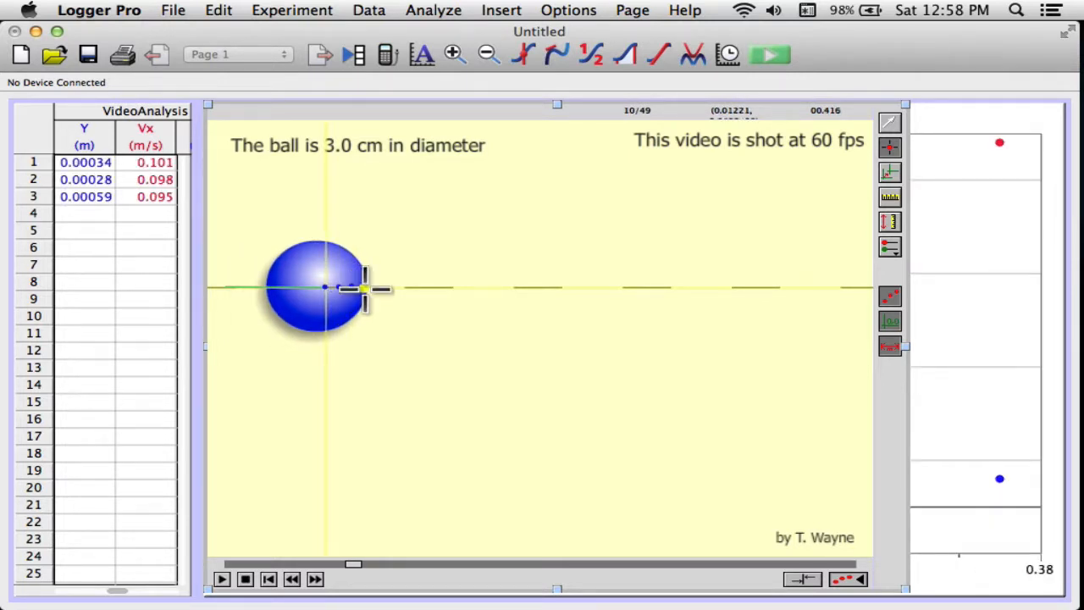
{"action": "left_click", "coordinate": [365, 289]}
{"action": "left_click", "coordinate": [383, 288]}
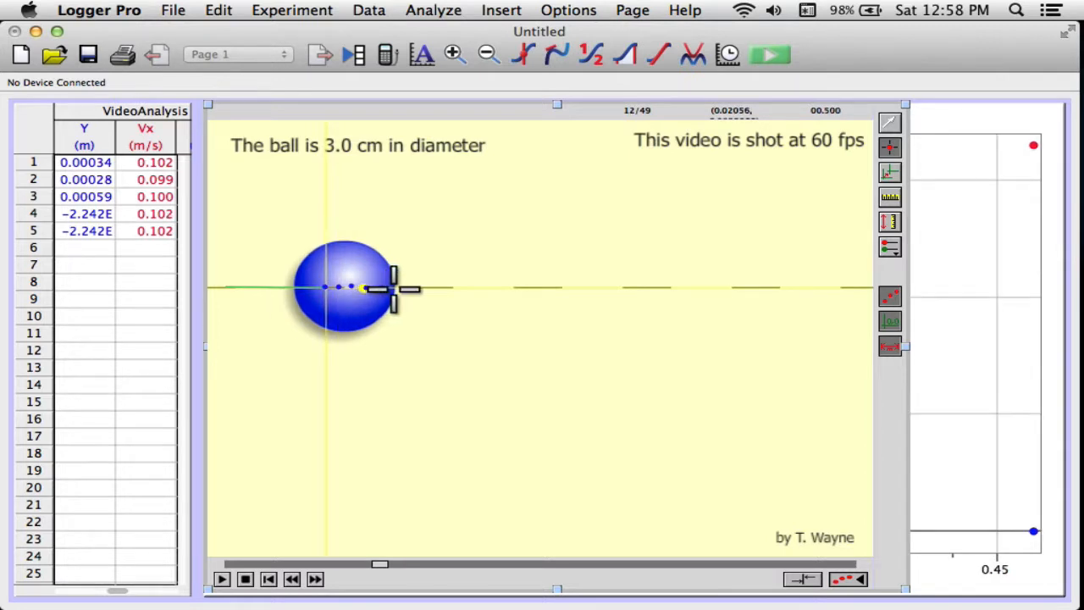
{"action": "left_click", "coordinate": [399, 288]}
{"action": "left_click", "coordinate": [415, 288]}
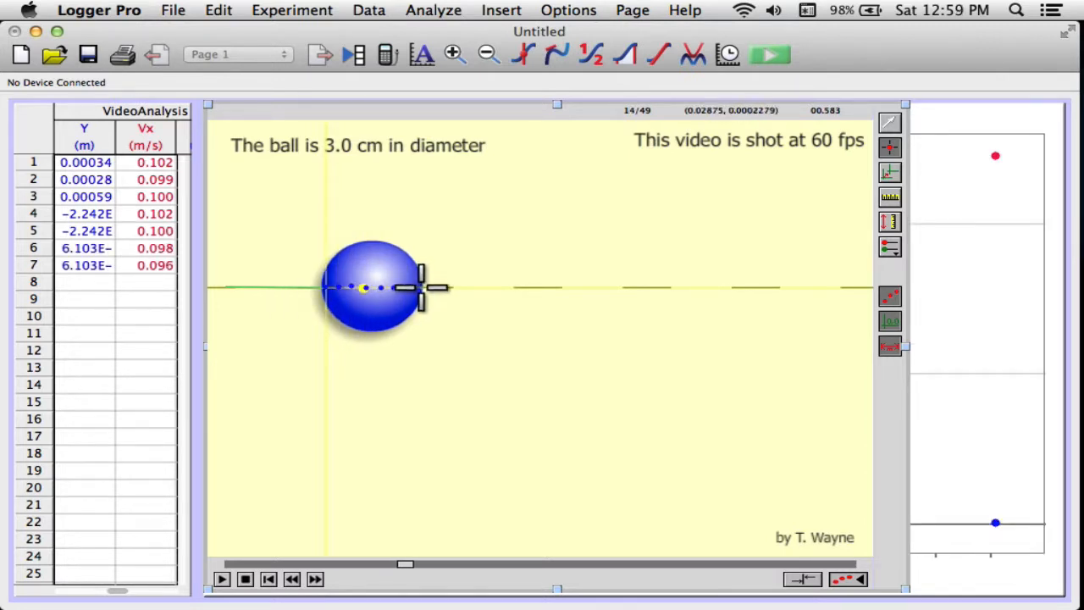
{"action": "left_click", "coordinate": [423, 288]}
{"action": "left_click", "coordinate": [439, 288]}
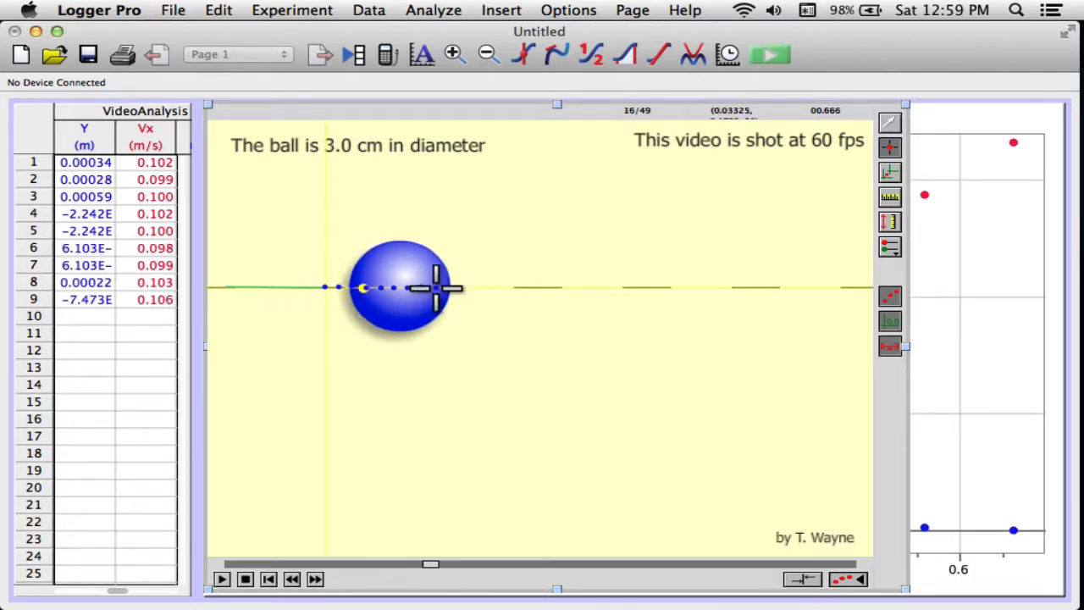
{"action": "left_click", "coordinate": [451, 288]}
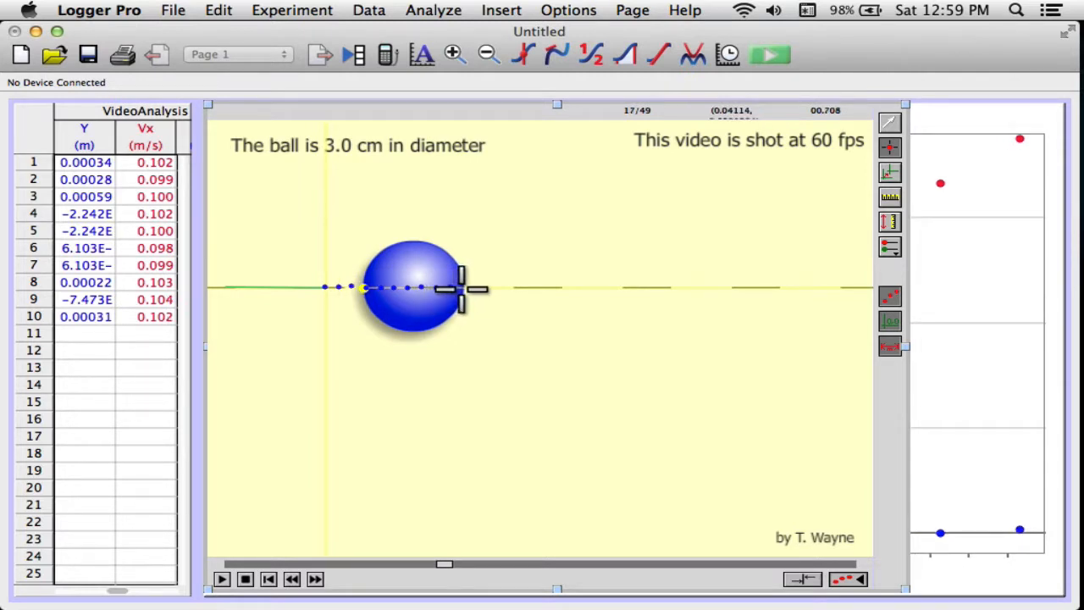
{"action": "left_click", "coordinate": [477, 288]}
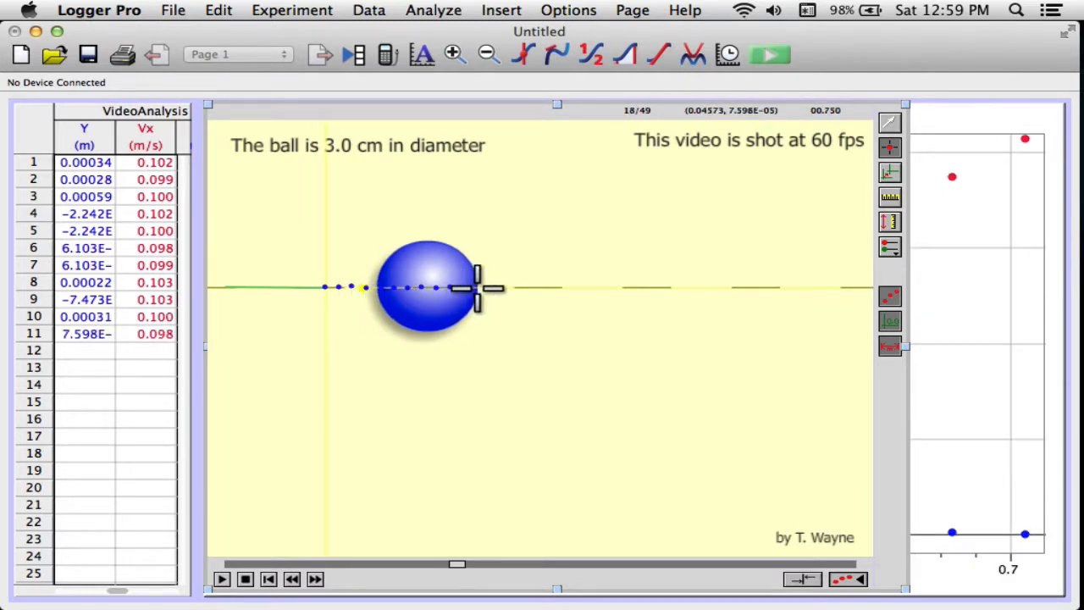
{"action": "left_click", "coordinate": [485, 288]}
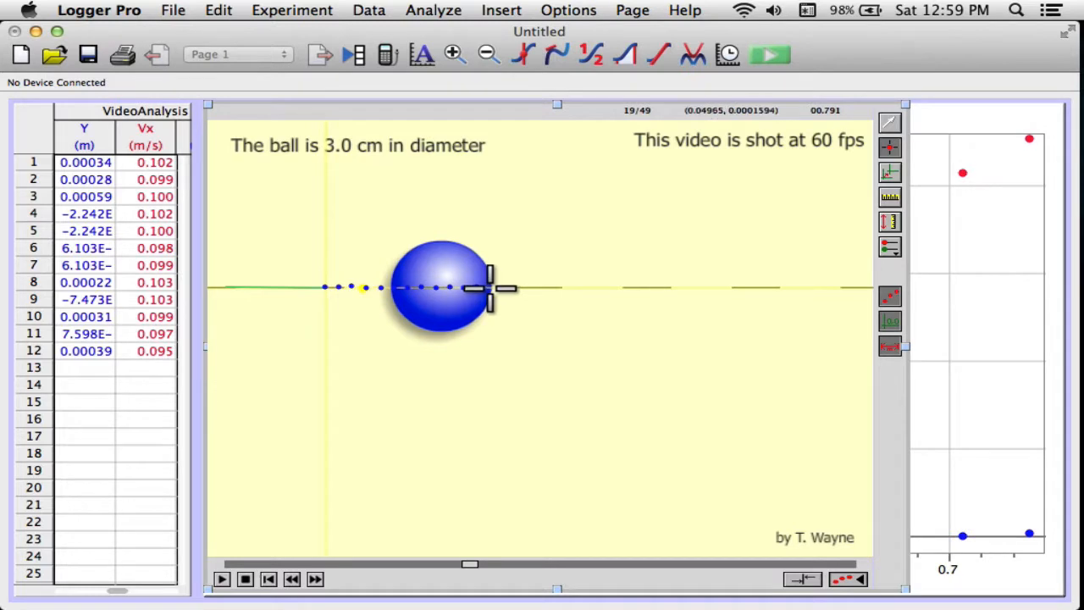
{"action": "left_click", "coordinate": [494, 288]}
{"action": "left_click", "coordinate": [502, 288]}
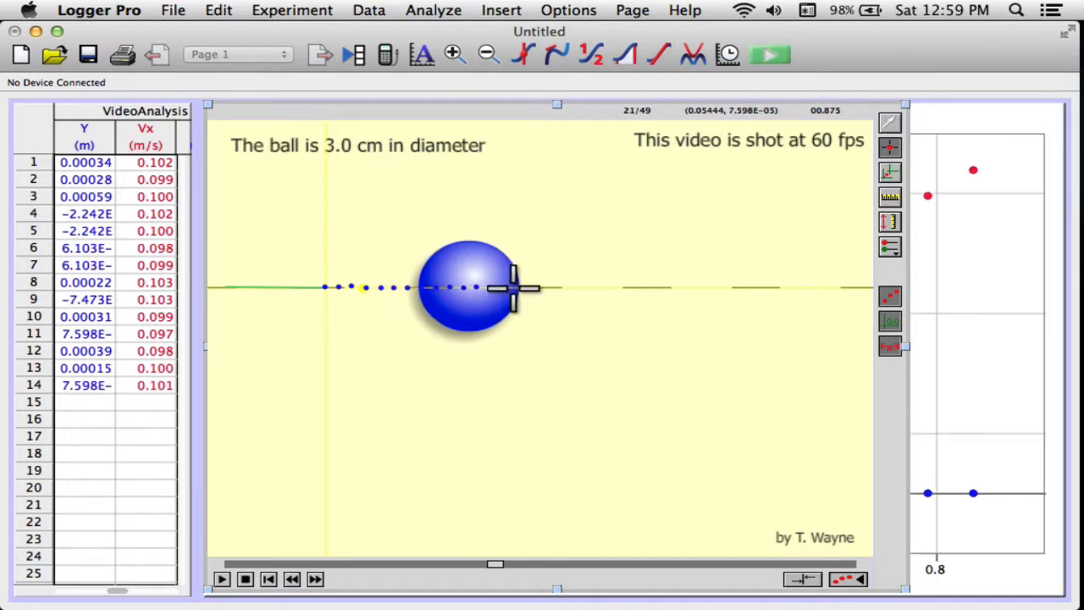
{"action": "left_click", "coordinate": [512, 288]}
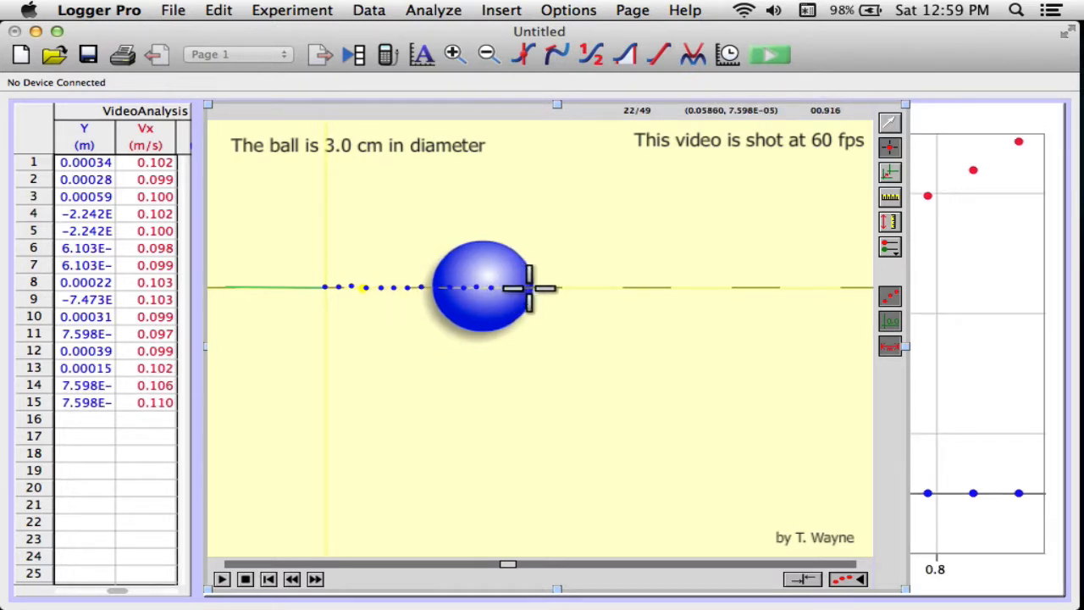
{"action": "left_click", "coordinate": [535, 288]}
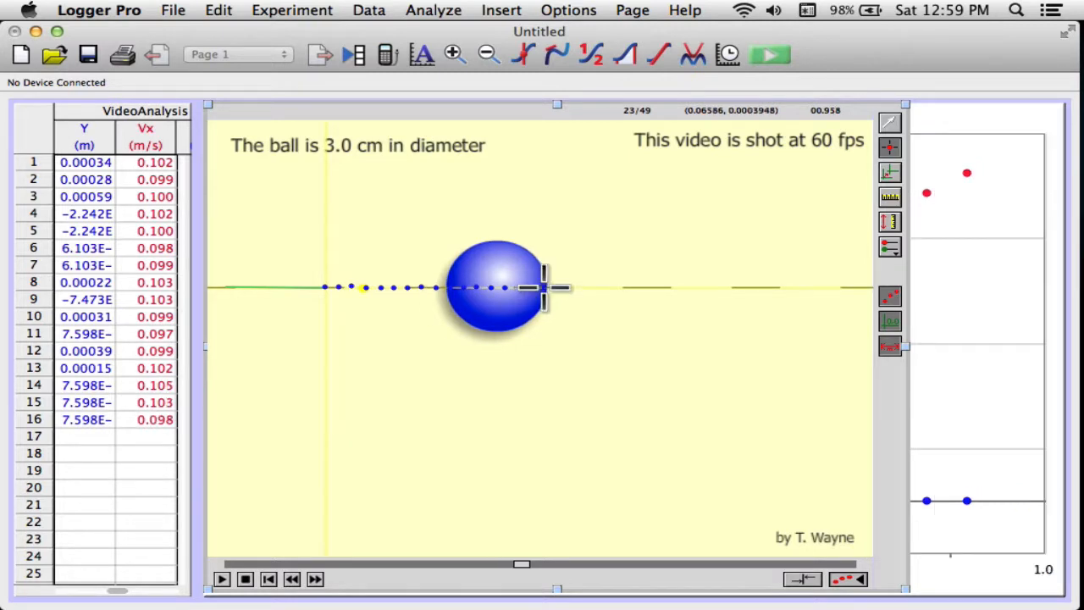
{"action": "left_click", "coordinate": [550, 288]}
{"action": "left_click", "coordinate": [566, 288]}
{"action": "left_click", "coordinate": [580, 288]}
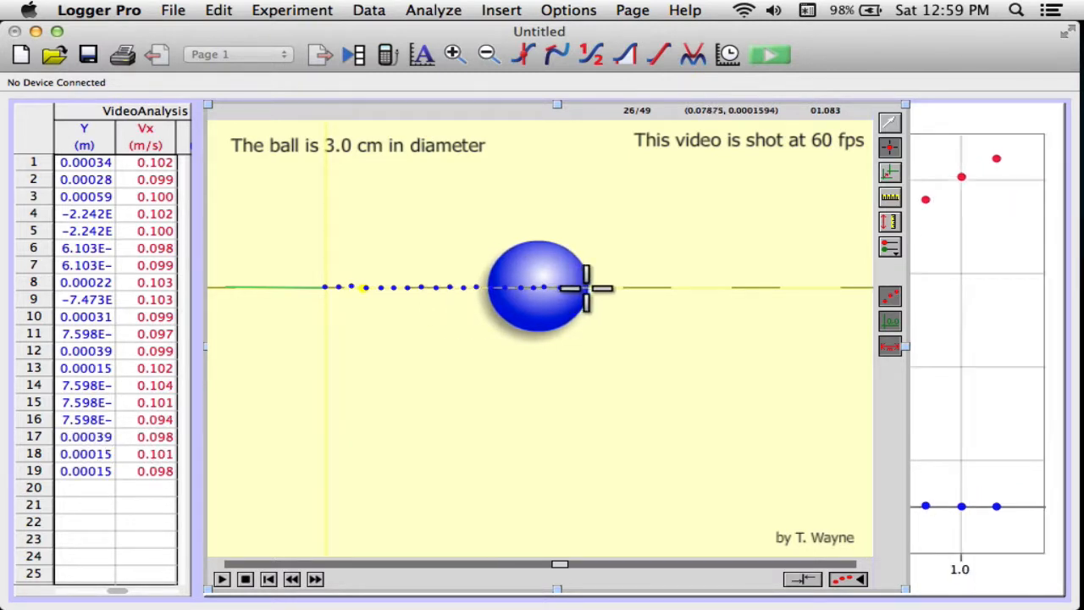
{"action": "left_click", "coordinate": [593, 288]}
{"action": "left_click", "coordinate": [606, 289]}
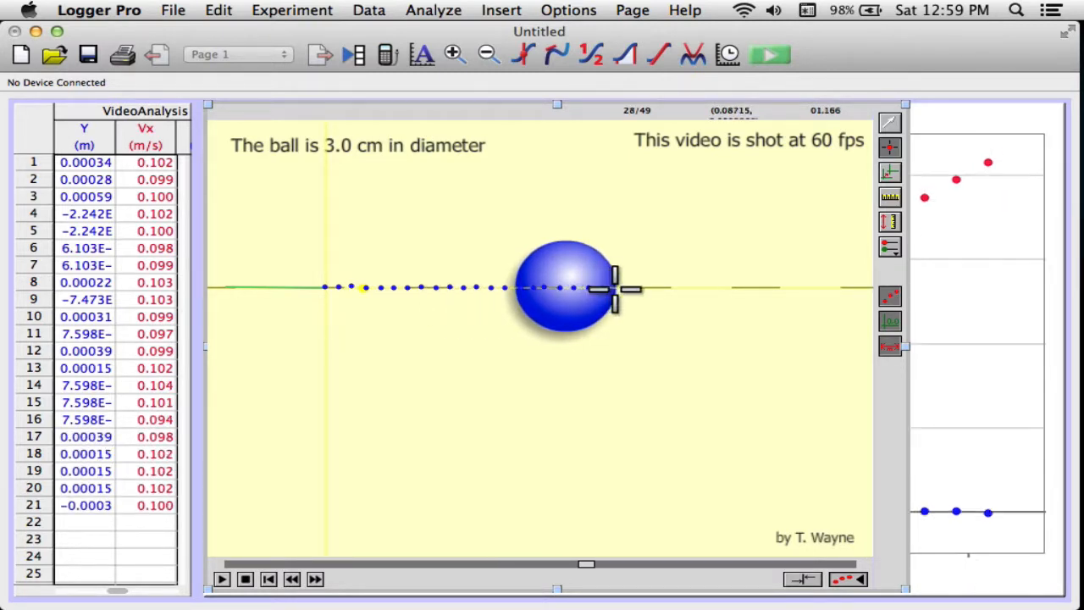
{"action": "left_click", "coordinate": [626, 288]}
{"action": "left_click", "coordinate": [639, 288]}
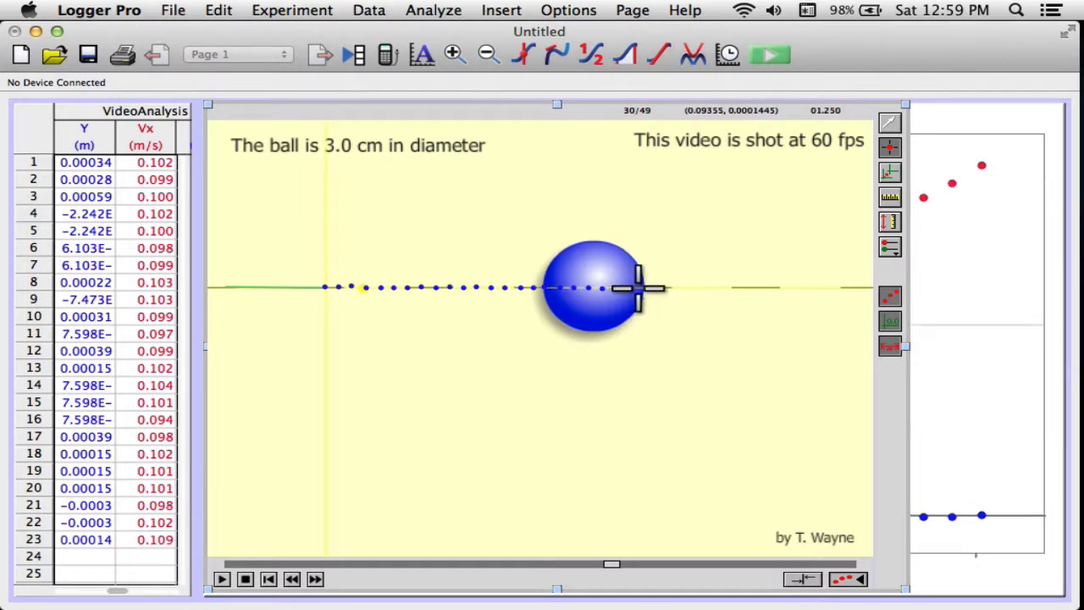
{"action": "left_click", "coordinate": [649, 288]}
{"action": "left_click", "coordinate": [658, 288]}
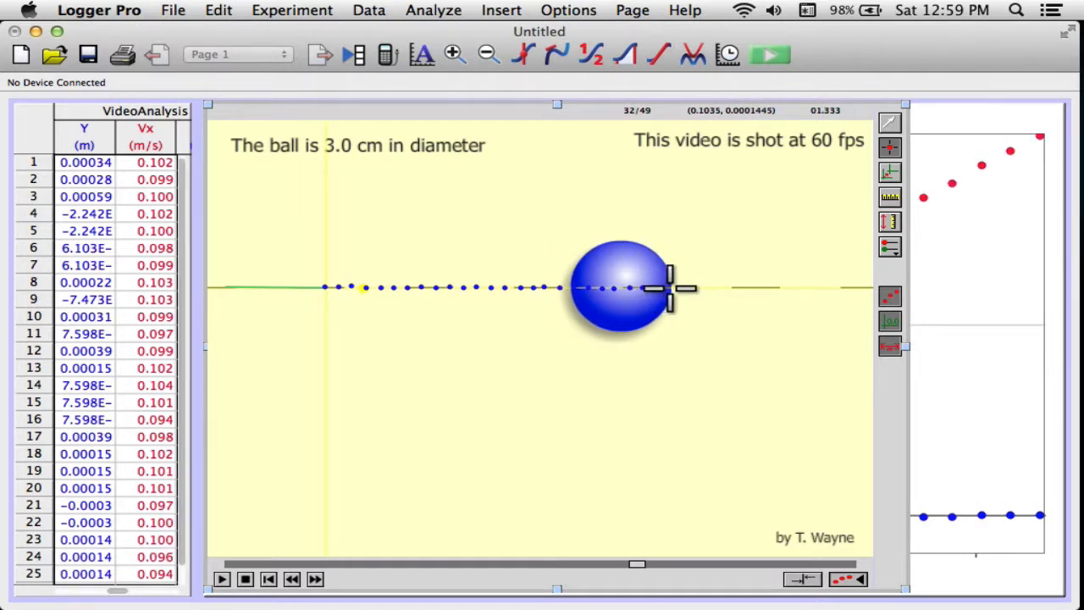
{"action": "left_click", "coordinate": [669, 288]}
{"action": "left_click", "coordinate": [683, 288]}
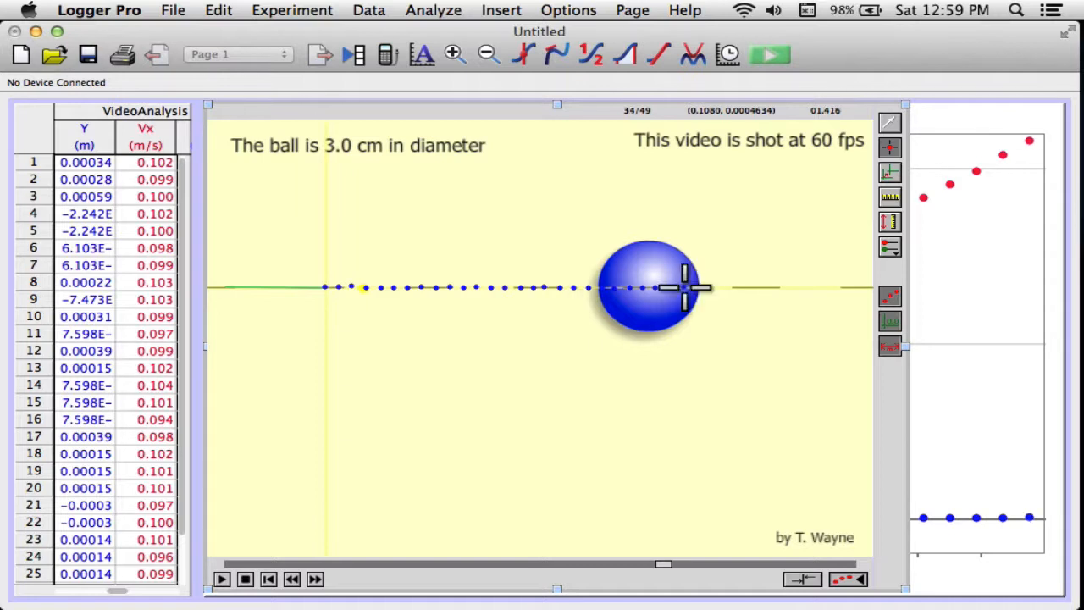
{"action": "left_click", "coordinate": [699, 288]}
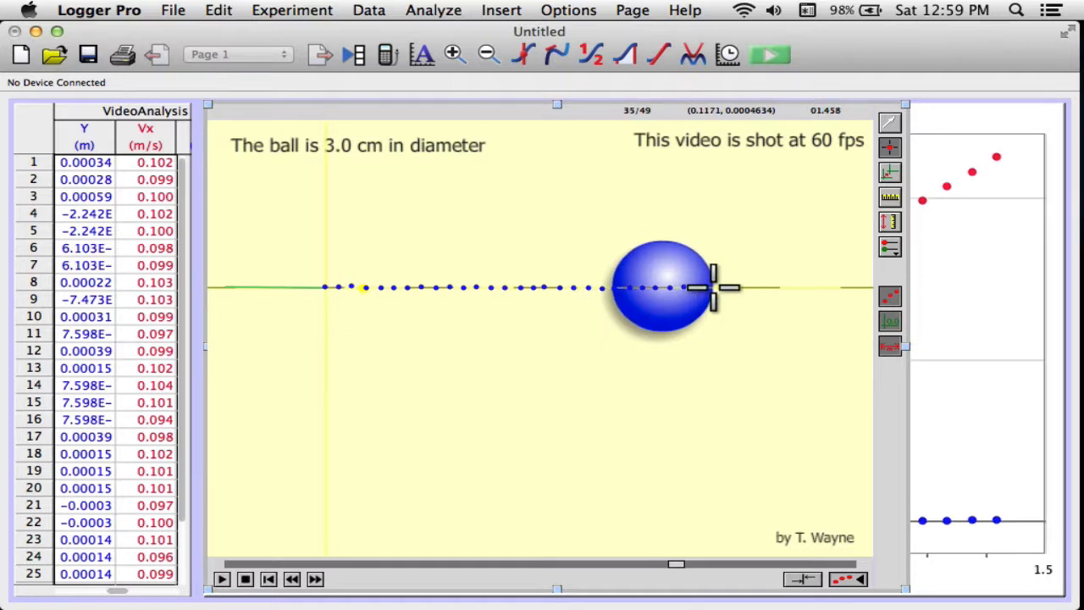
{"action": "left_click", "coordinate": [712, 288]}
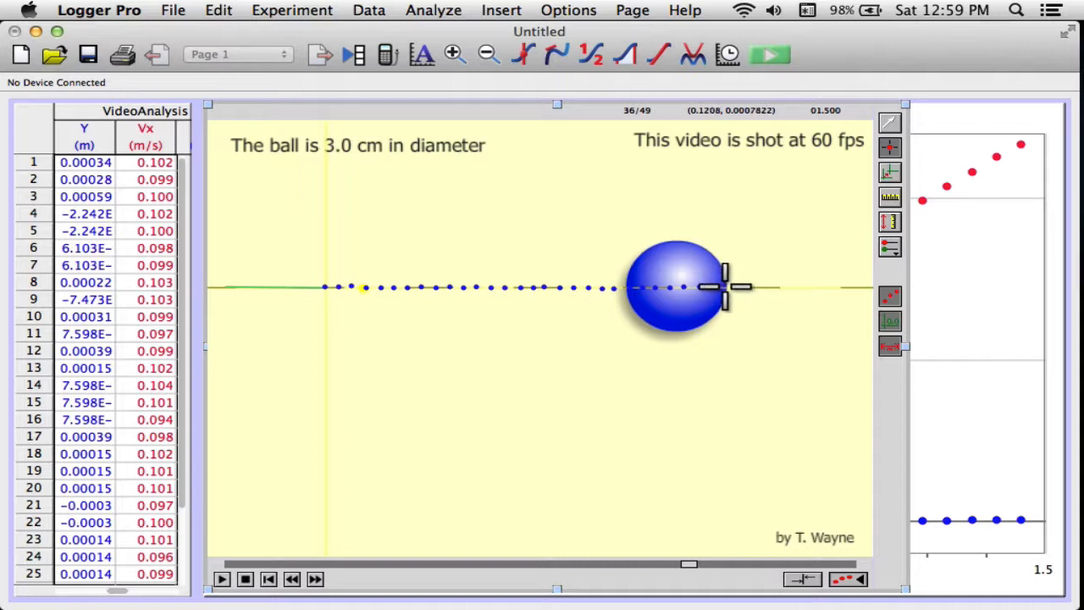
{"action": "left_click", "coordinate": [727, 288]}
{"action": "left_click", "coordinate": [742, 287]}
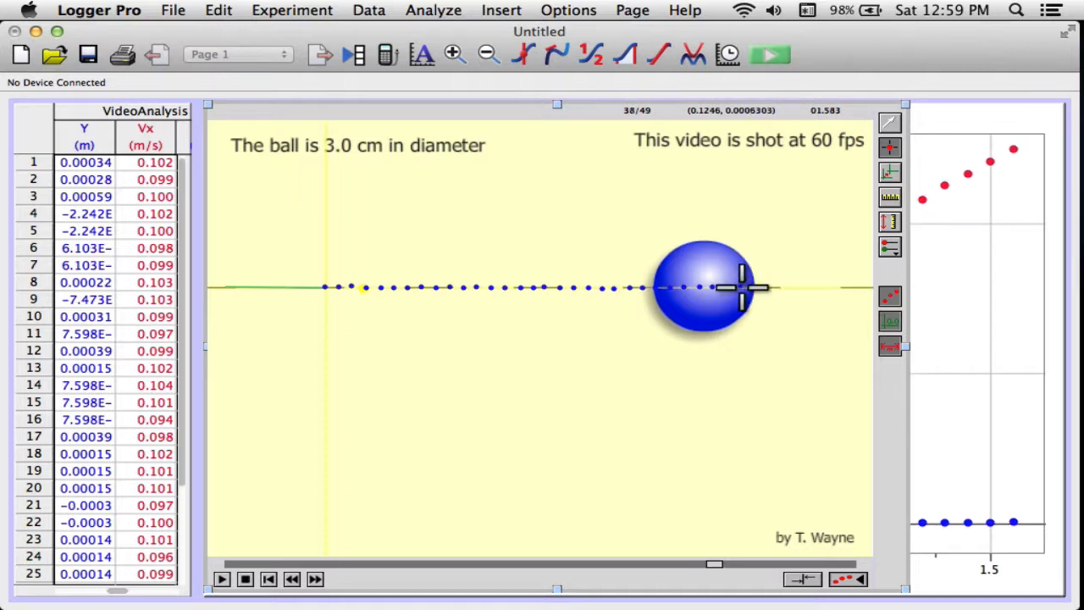
{"action": "left_click", "coordinate": [760, 288]}
{"action": "left_click", "coordinate": [769, 288]}
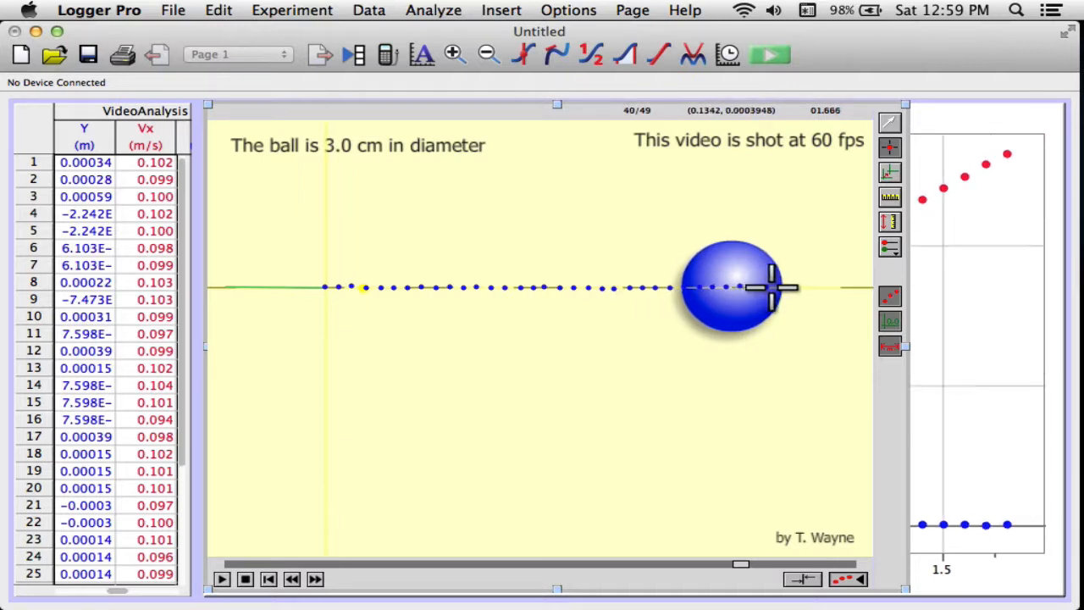
{"action": "left_click", "coordinate": [790, 288]}
{"action": "left_click", "coordinate": [799, 288]}
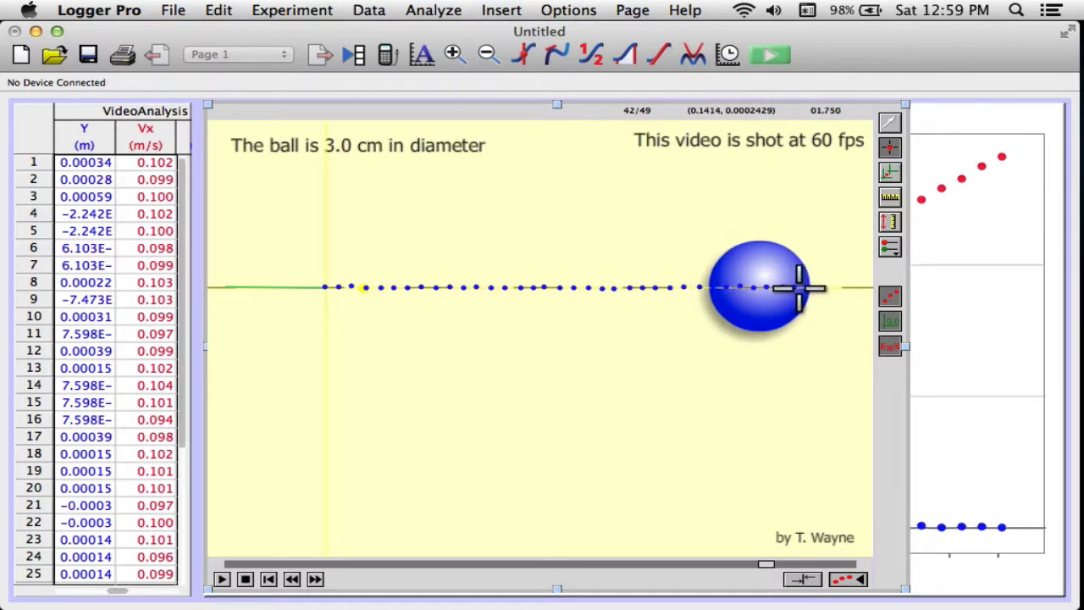
{"action": "left_click", "coordinate": [816, 288]}
{"action": "left_click", "coordinate": [828, 288]}
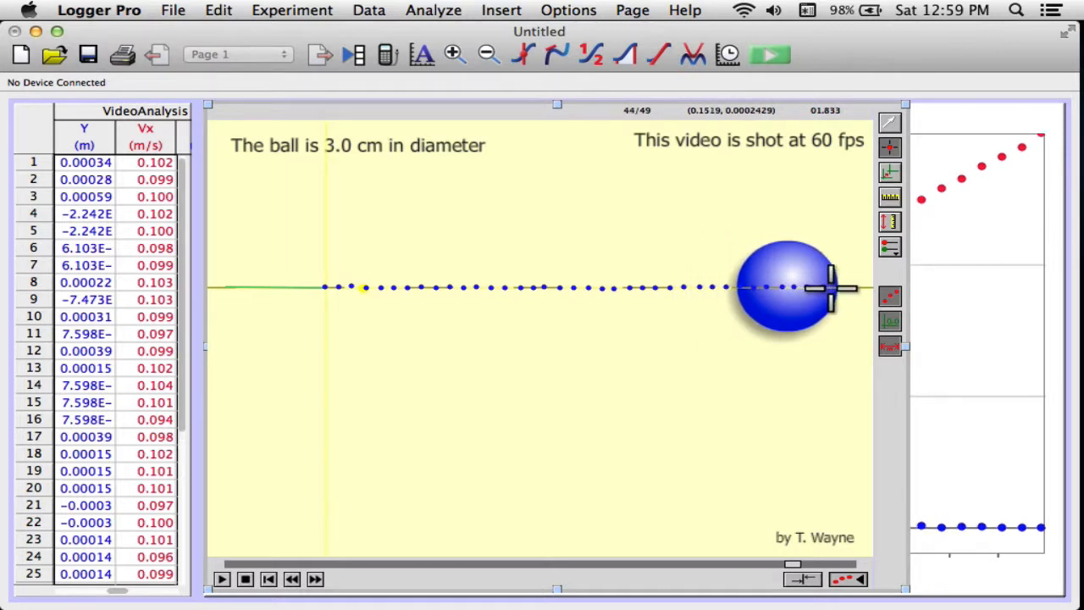
{"action": "left_click", "coordinate": [846, 288]}
{"action": "left_click", "coordinate": [856, 288]}
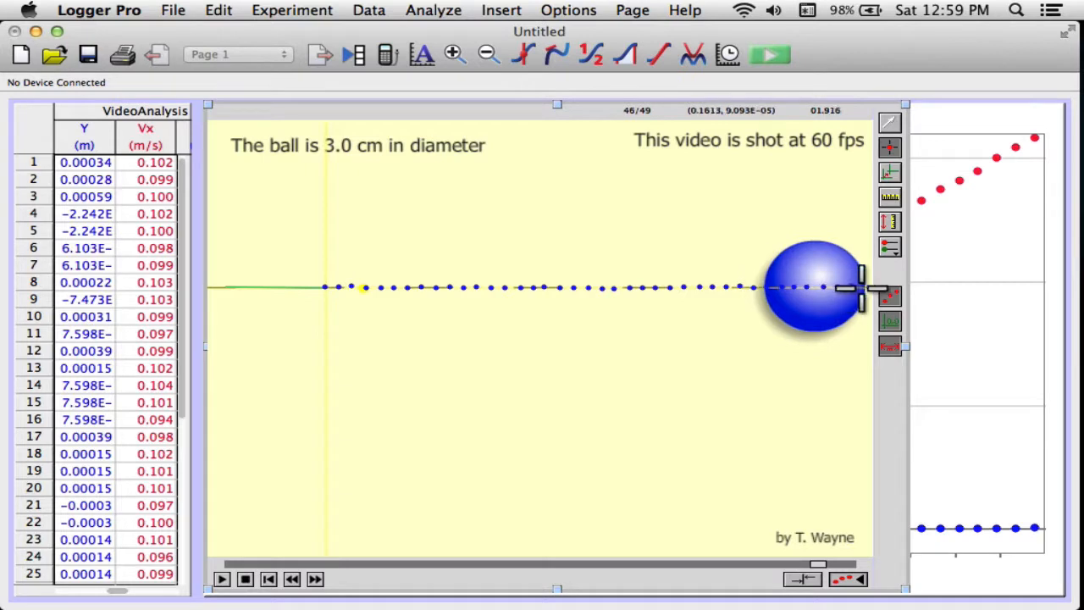
{"action": "left_click", "coordinate": [864, 288]}
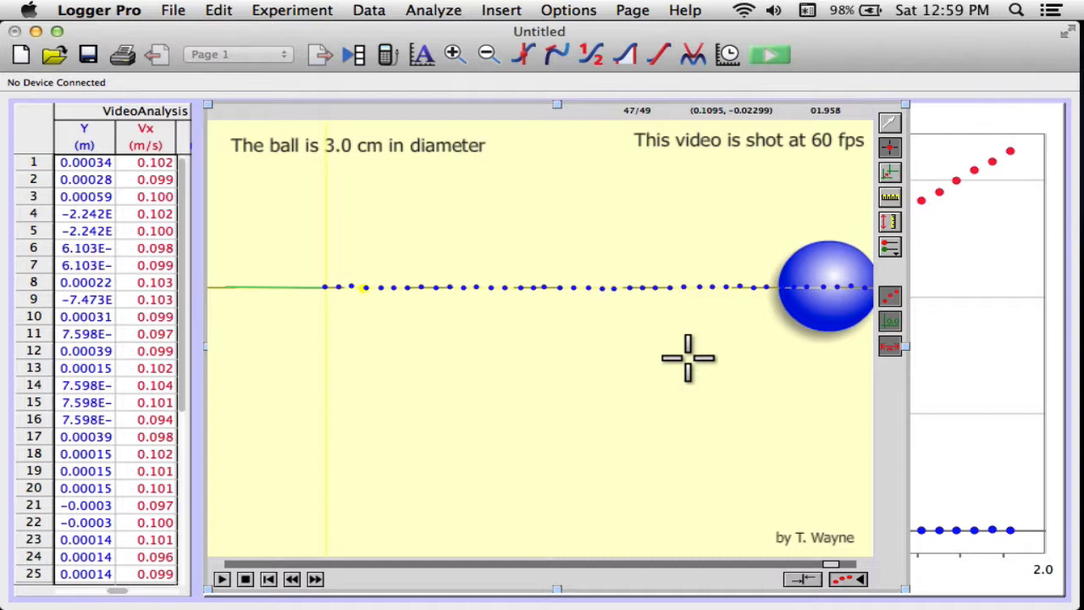
Step: Auto-arrange the page objects and plot only X on the graph's vertical axis against time
{"action": "left_click", "coordinate": [633, 11]}
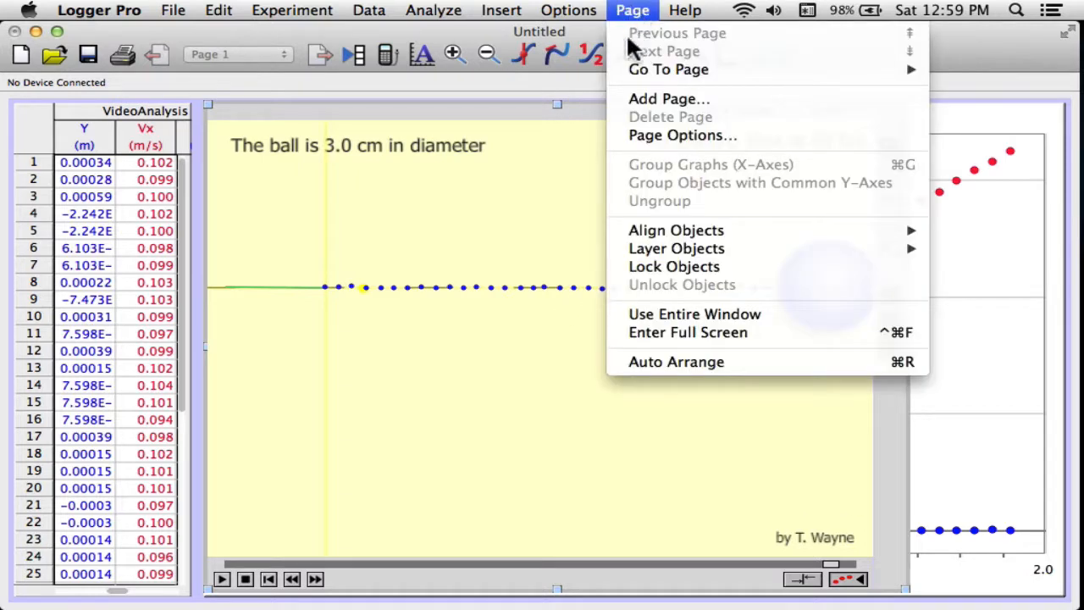
{"action": "left_click", "coordinate": [659, 364]}
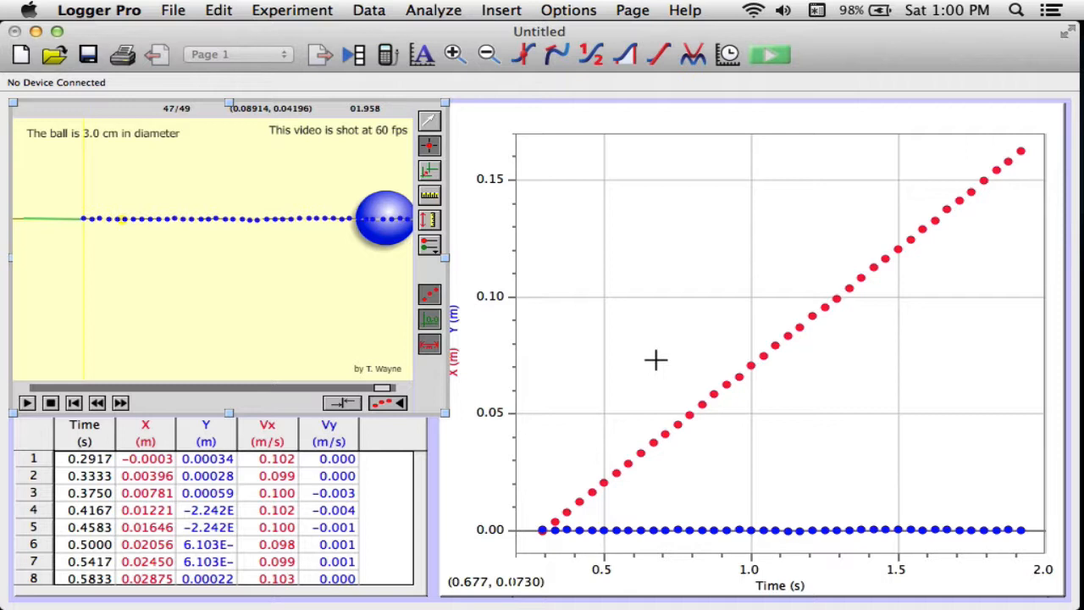
{"action": "left_click", "coordinate": [509, 122]}
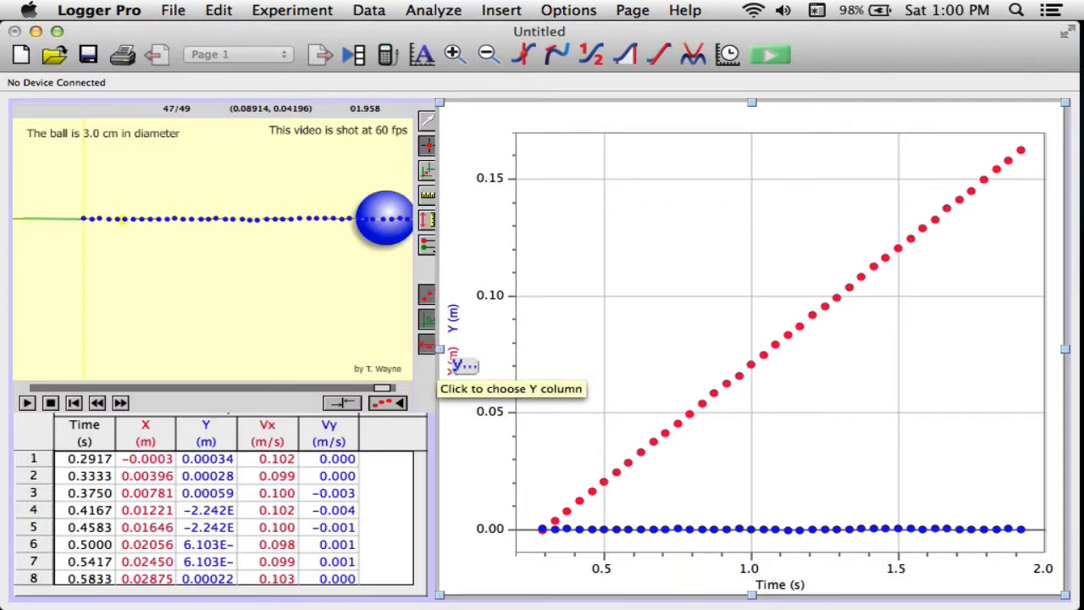
{"action": "left_click", "coordinate": [456, 366]}
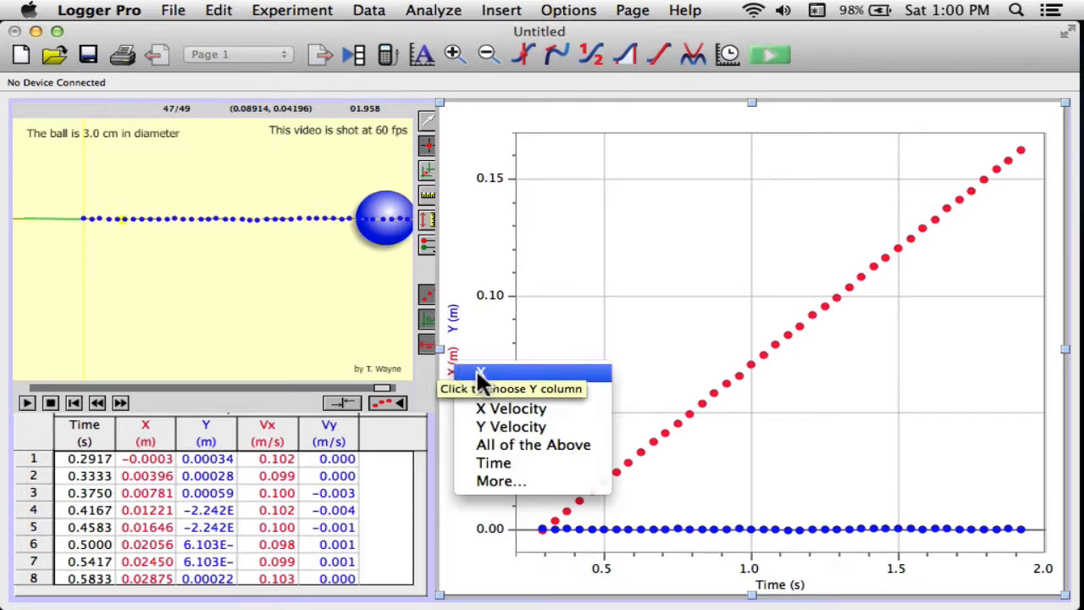
{"action": "left_click", "coordinate": [478, 373]}
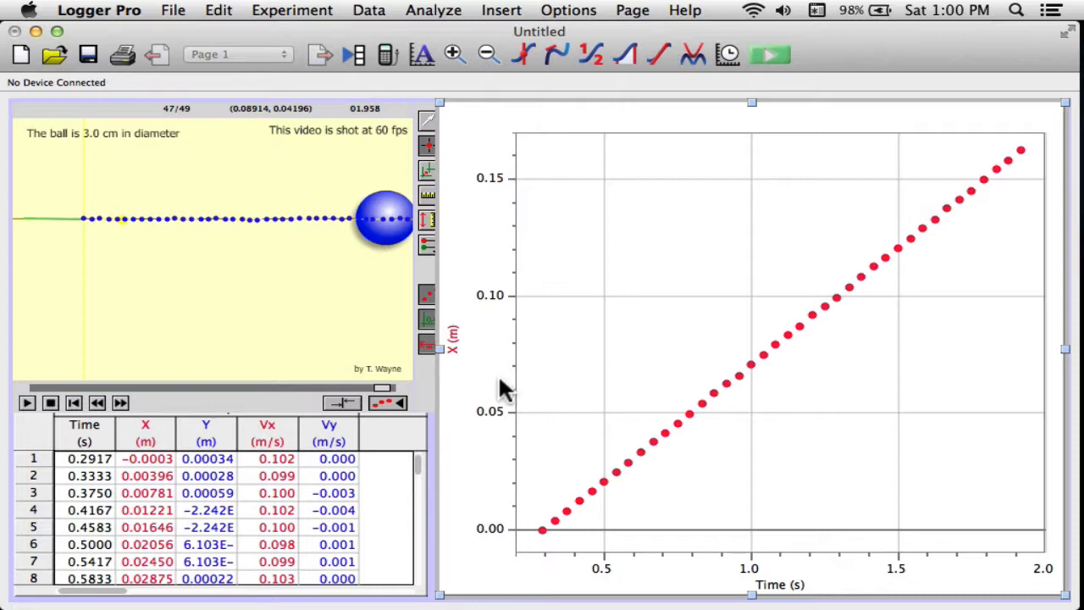
{"action": "left_click", "coordinate": [454, 343]}
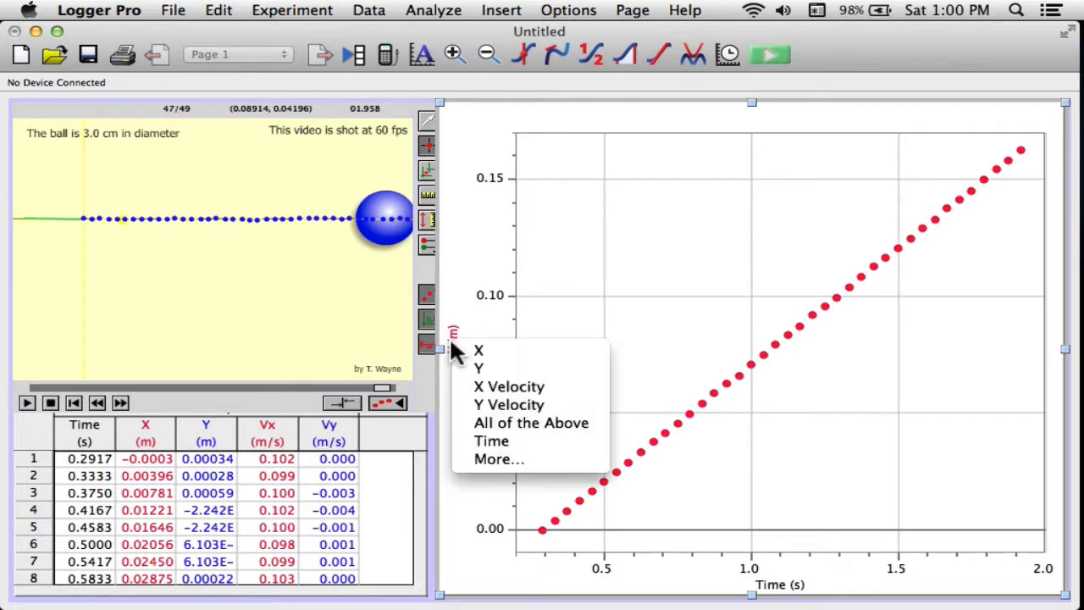
{"action": "left_click", "coordinate": [473, 351]}
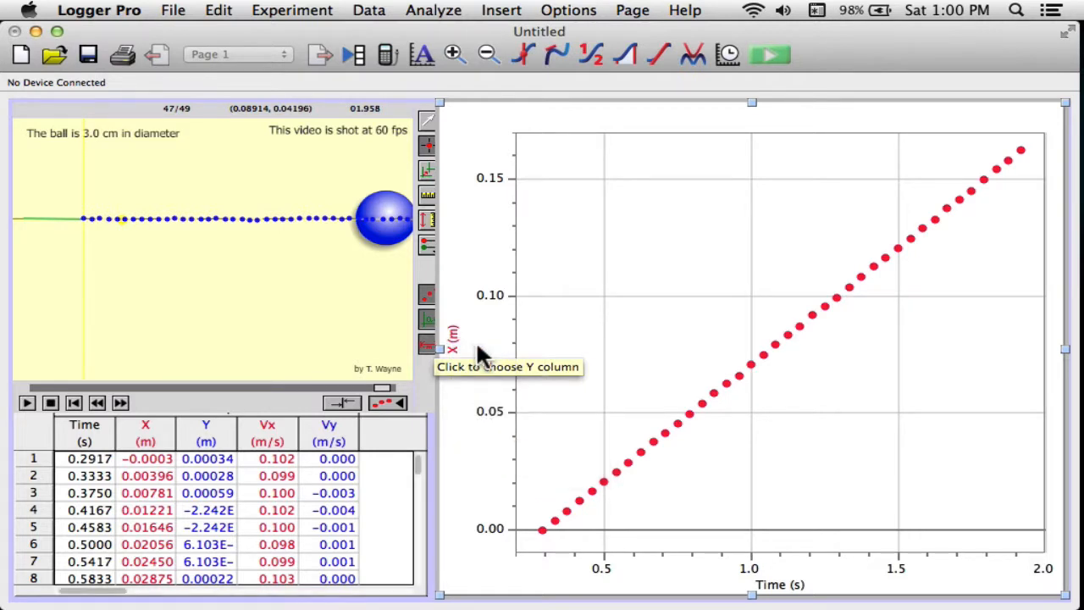
Step: Rename the X column of the video analysis data table to Distance
{"action": "left_click", "coordinate": [146, 434]}
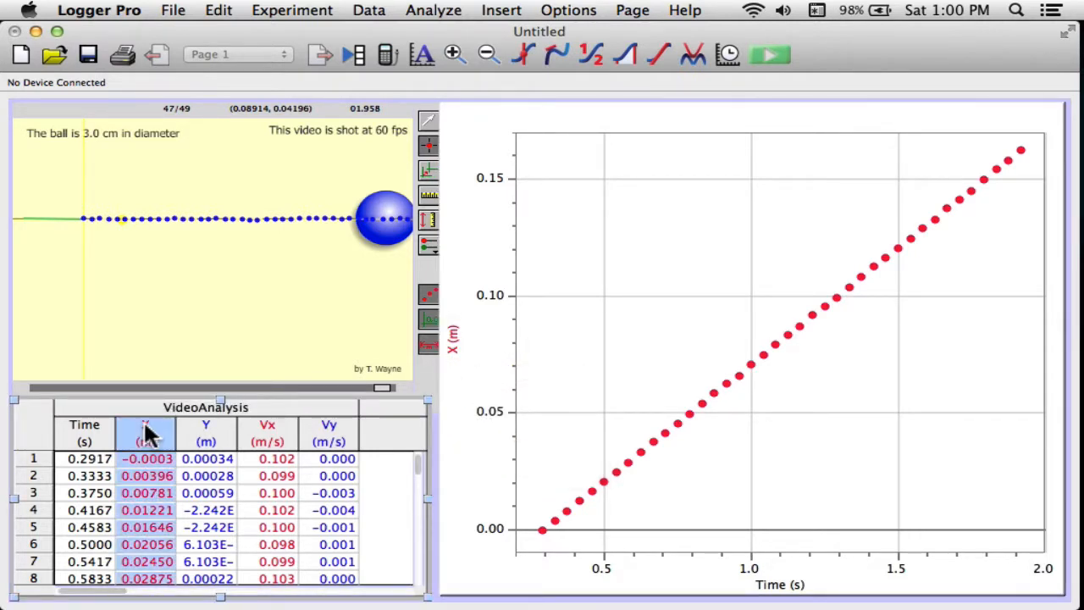
{"action": "double_click", "coordinate": [145, 434]}
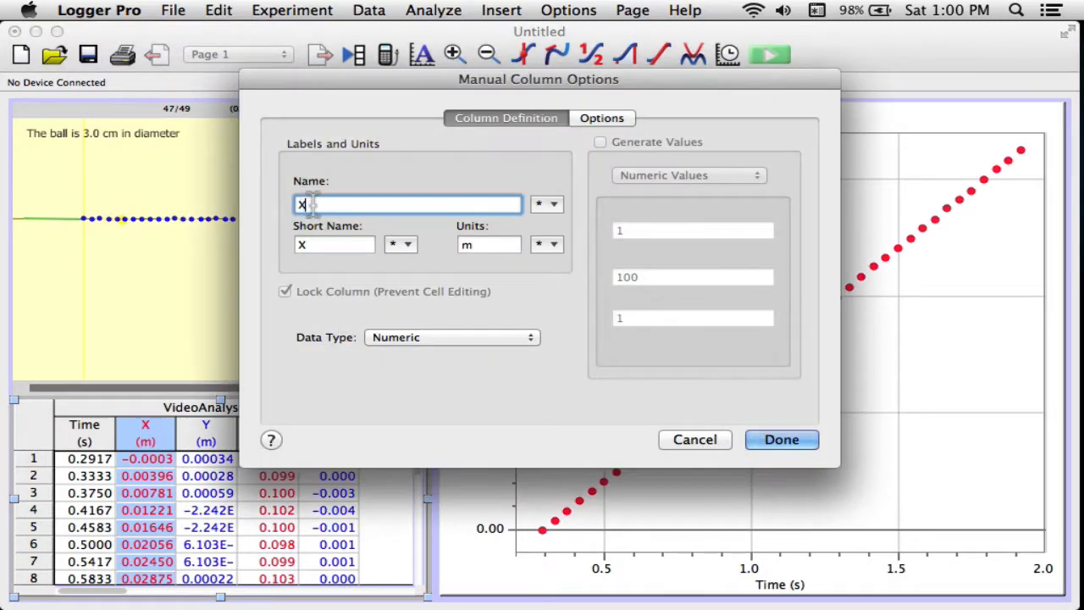
{"action": "type", "text": "Distance"}
{"action": "left_click", "coordinate": [793, 441]}
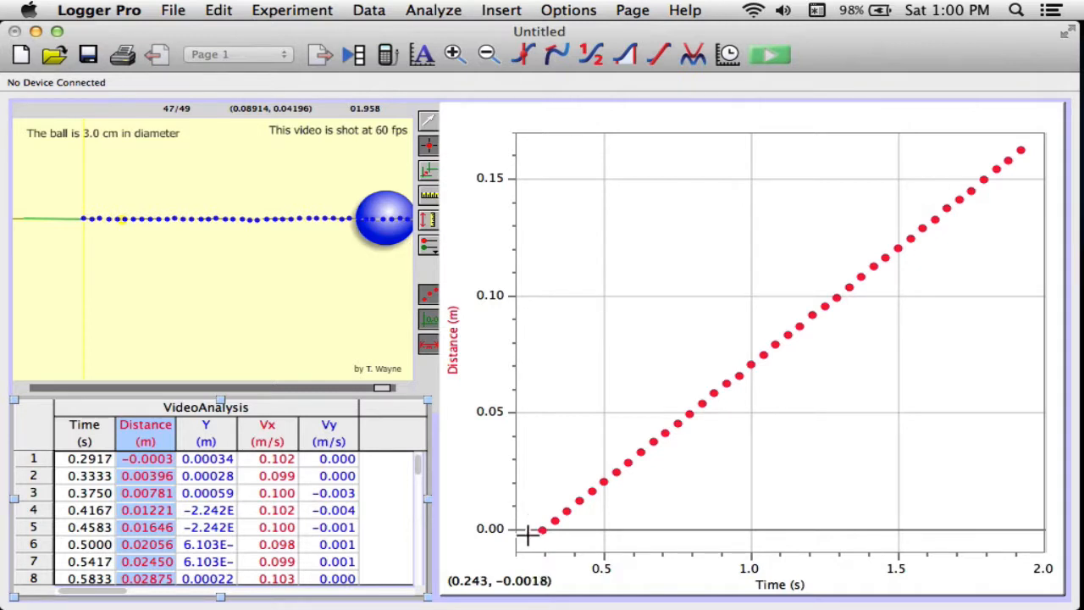
Step: Apply a linear fit to all plotted points on the distance-time graph and shift its results box higher, clear of the line
{"action": "left_click_drag", "start_coordinate": [527, 530], "coordinate": [1027, 142]}
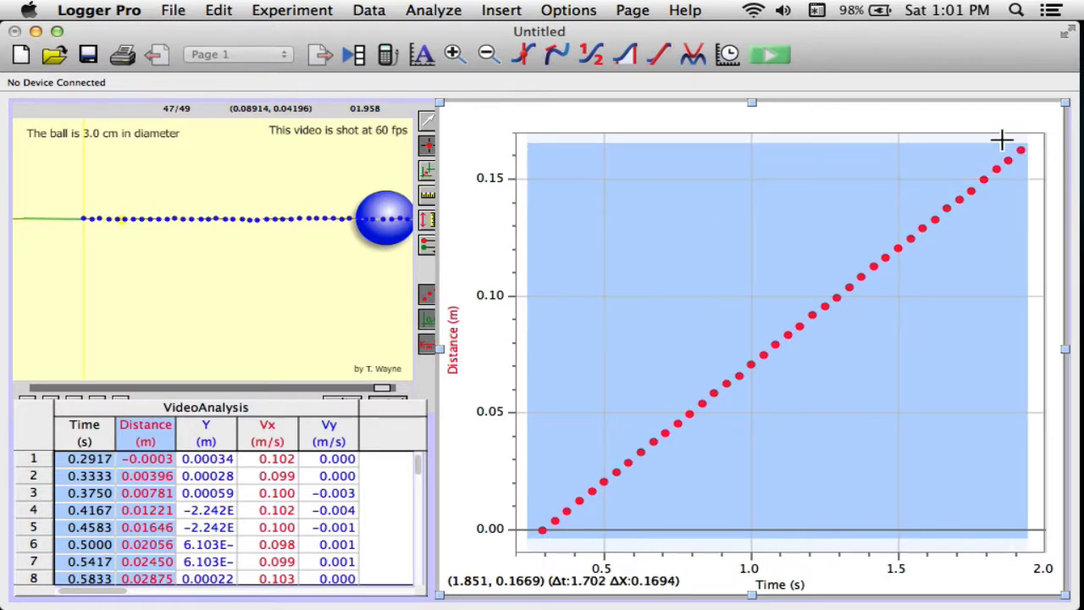
{"action": "left_click", "coordinate": [657, 52]}
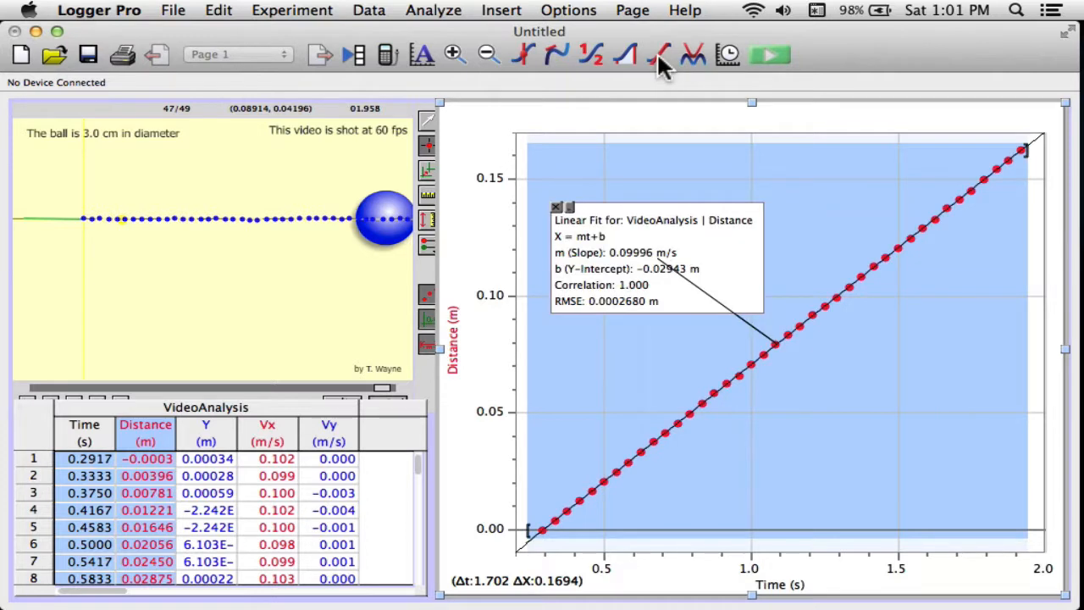
{"action": "left_click_drag", "start_coordinate": [624, 241], "coordinate": [621, 203]}
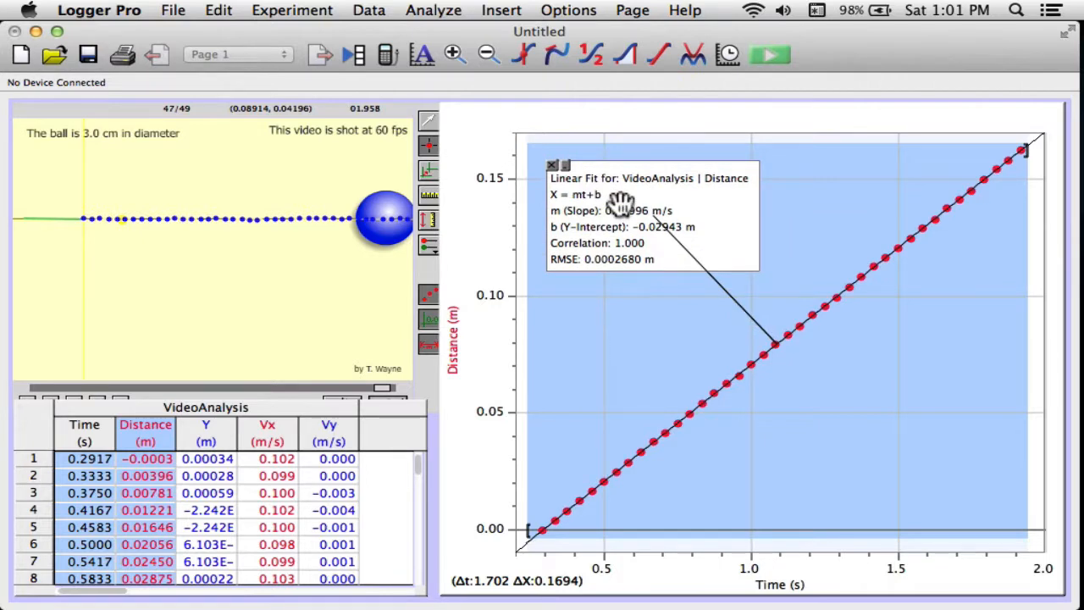
Step: Set the linear fit results text to font size 24 and move the enlarged box to the graph's upper-left corner
{"action": "double_click", "coordinate": [620, 201]}
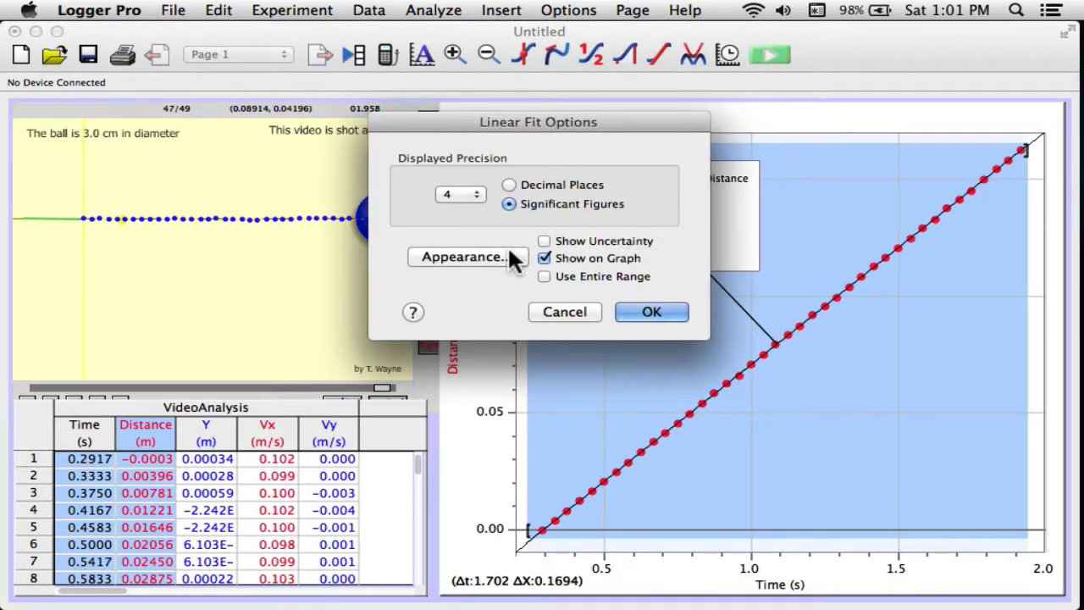
{"action": "left_click", "coordinate": [485, 251]}
{"action": "left_click", "coordinate": [771, 246]}
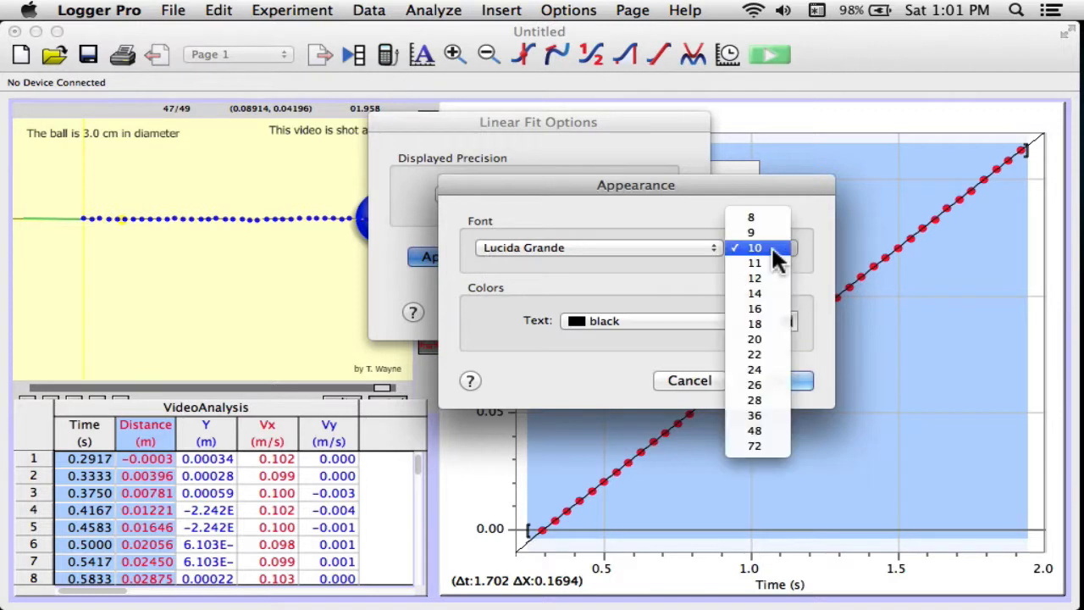
{"action": "left_click", "coordinate": [777, 366]}
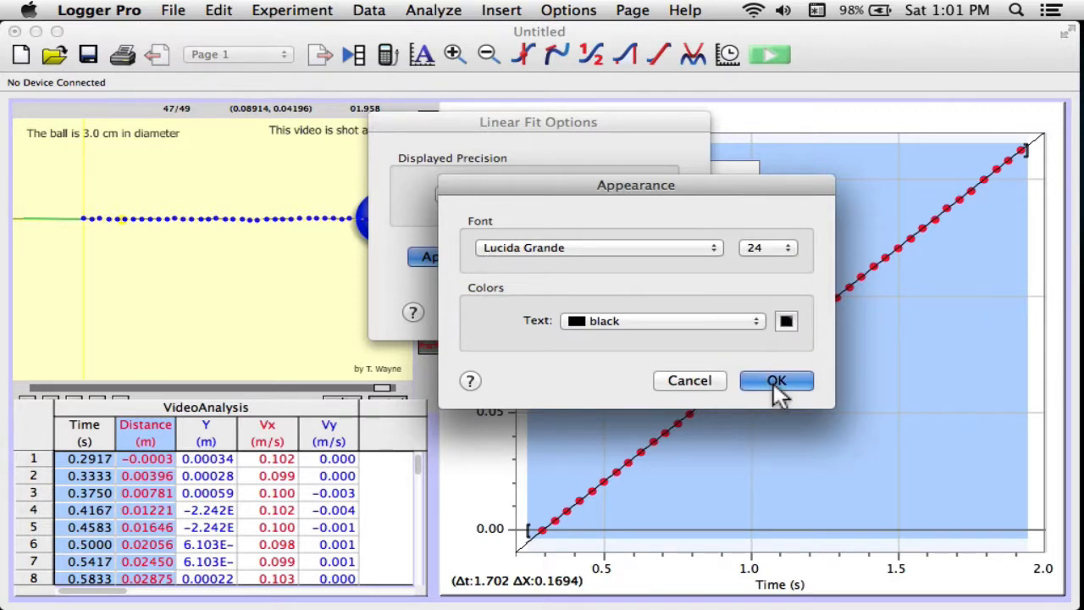
{"action": "left_click", "coordinate": [777, 383]}
{"action": "left_click", "coordinate": [649, 310]}
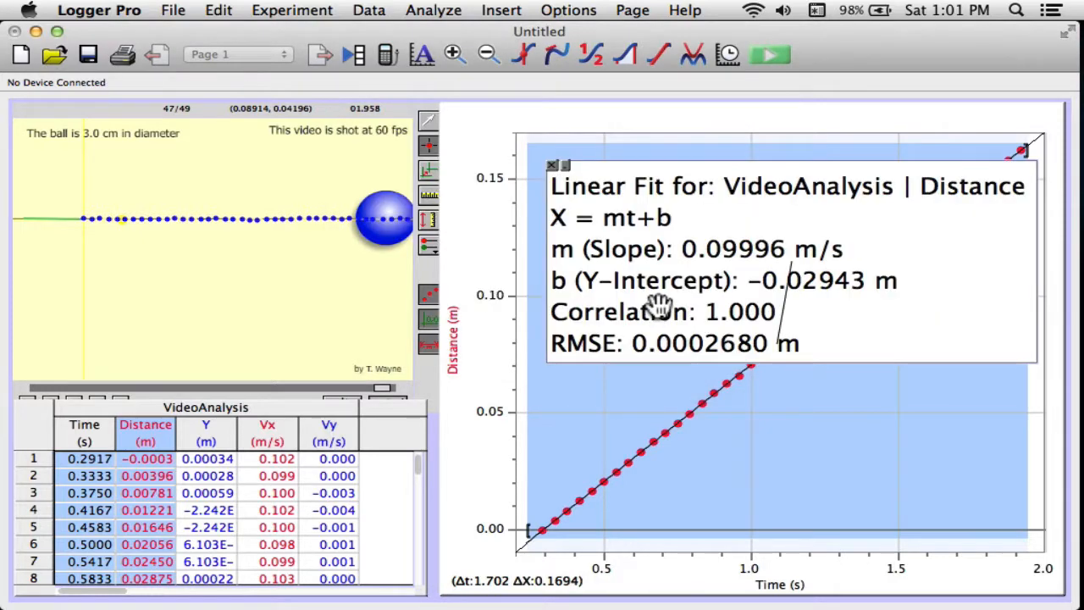
{"action": "left_click_drag", "start_coordinate": [685, 281], "coordinate": [603, 229]}
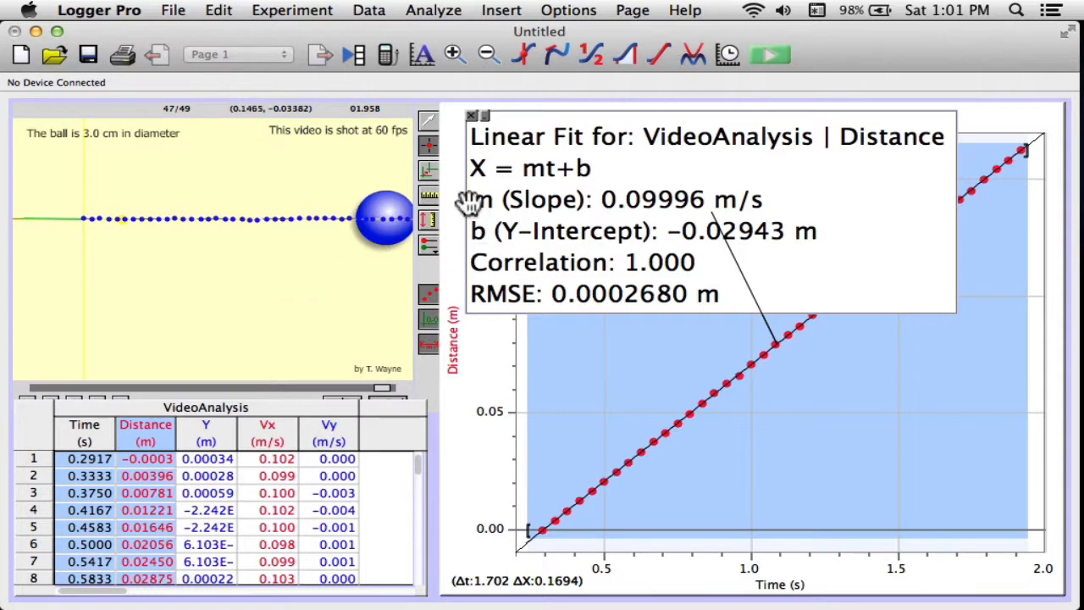
Step: Override the movie's frame rate to 60 fps in the Movie Options
{"action": "left_click", "coordinate": [429, 124]}
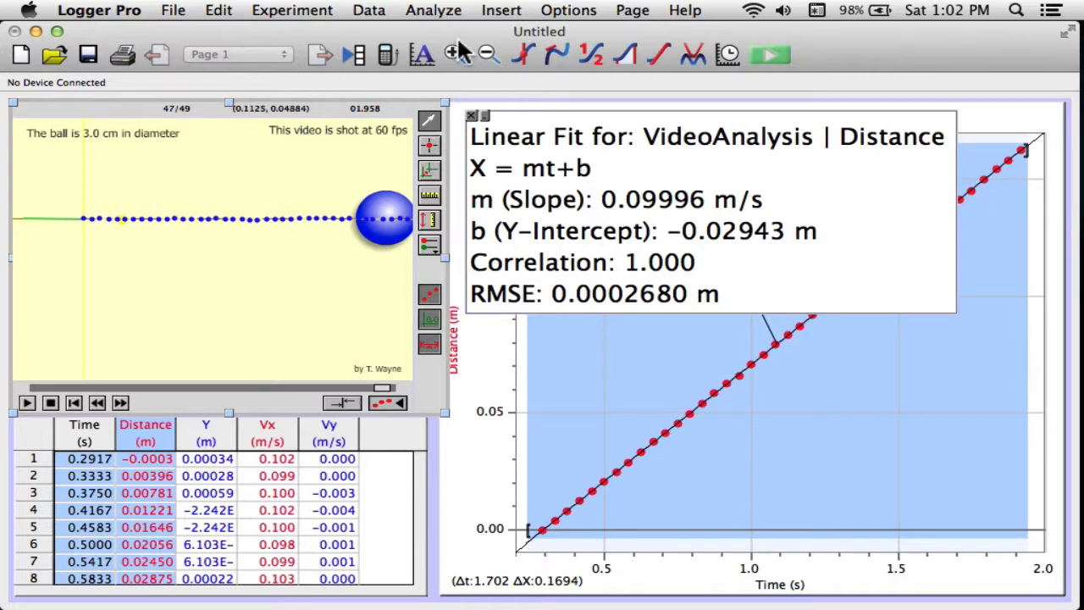
{"action": "left_click", "coordinate": [557, 12]}
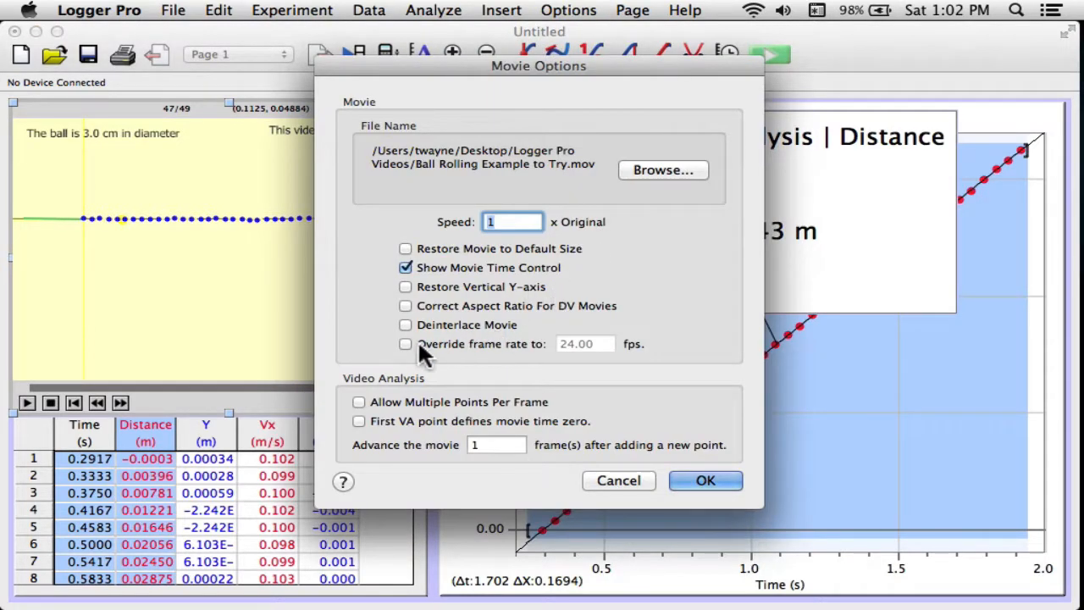
{"action": "left_click", "coordinate": [405, 344]}
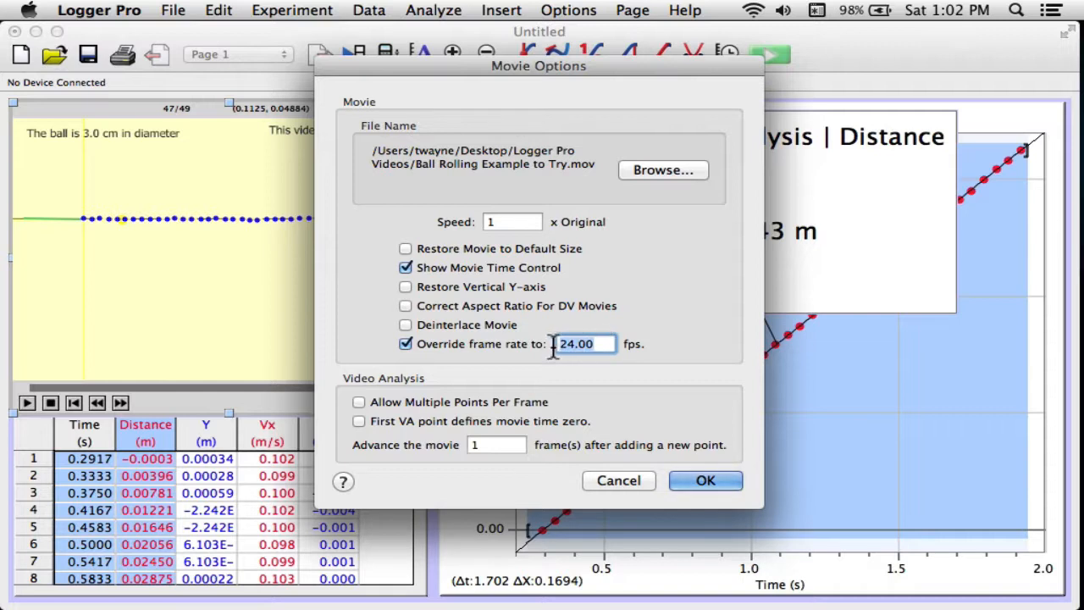
{"action": "type", "text": "60"}
{"action": "left_click", "coordinate": [704, 483]}
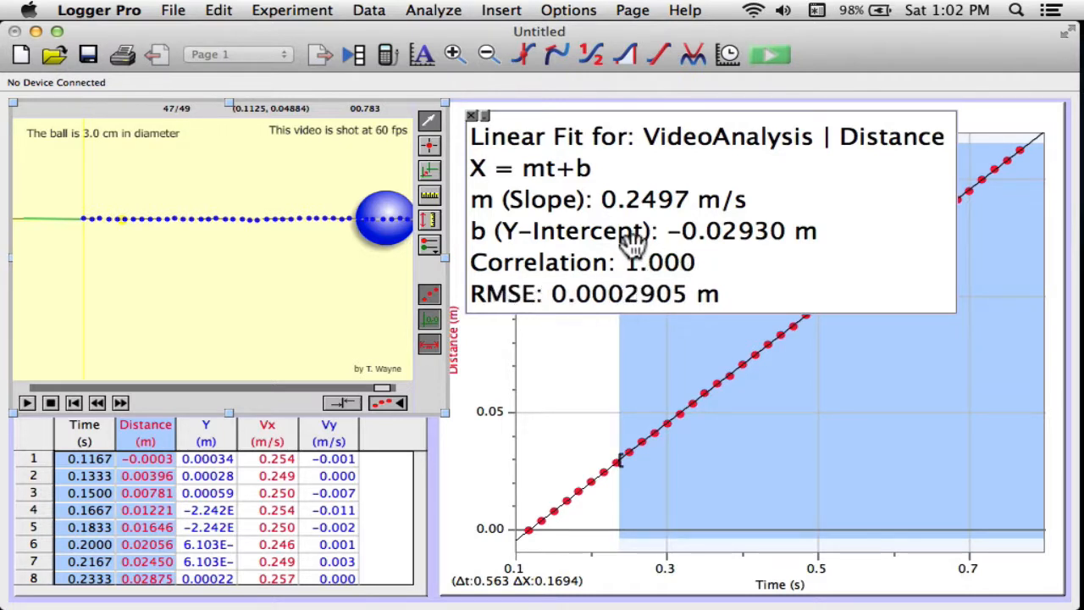
{"action": "left_click_drag", "start_coordinate": [638, 190], "coordinate": [640, 186]}
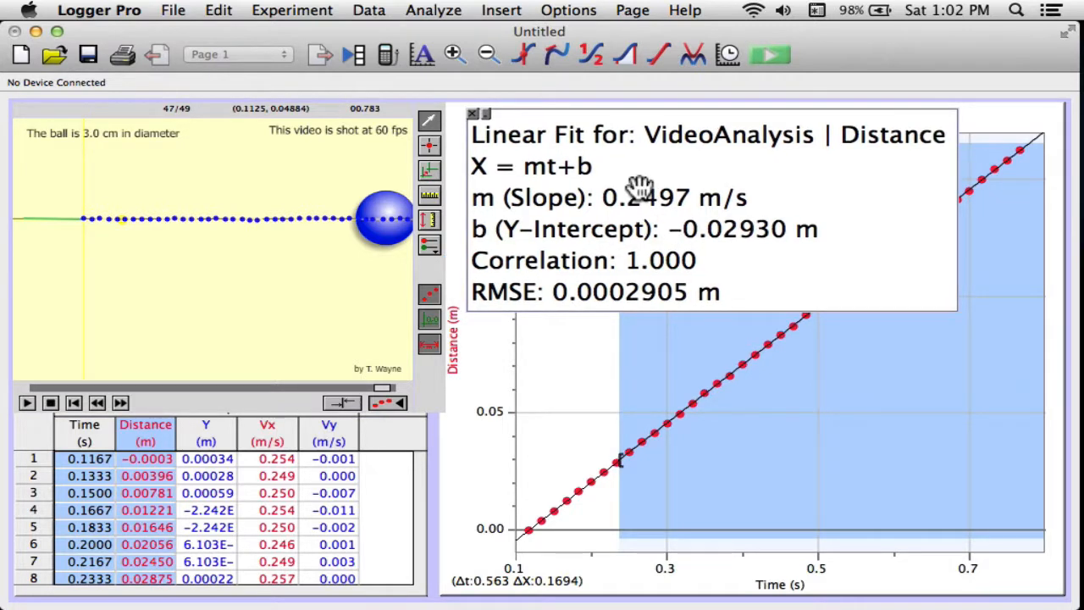